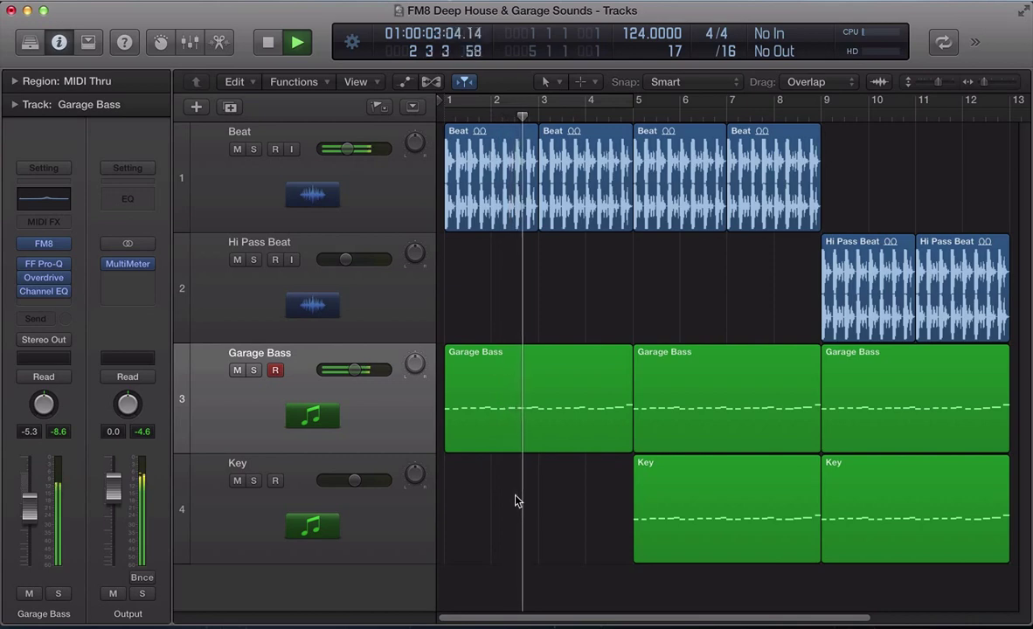
Listen to the arrangement with the Garage Bass track selected, stop playback at its end and clear the region selection
click(266, 414)
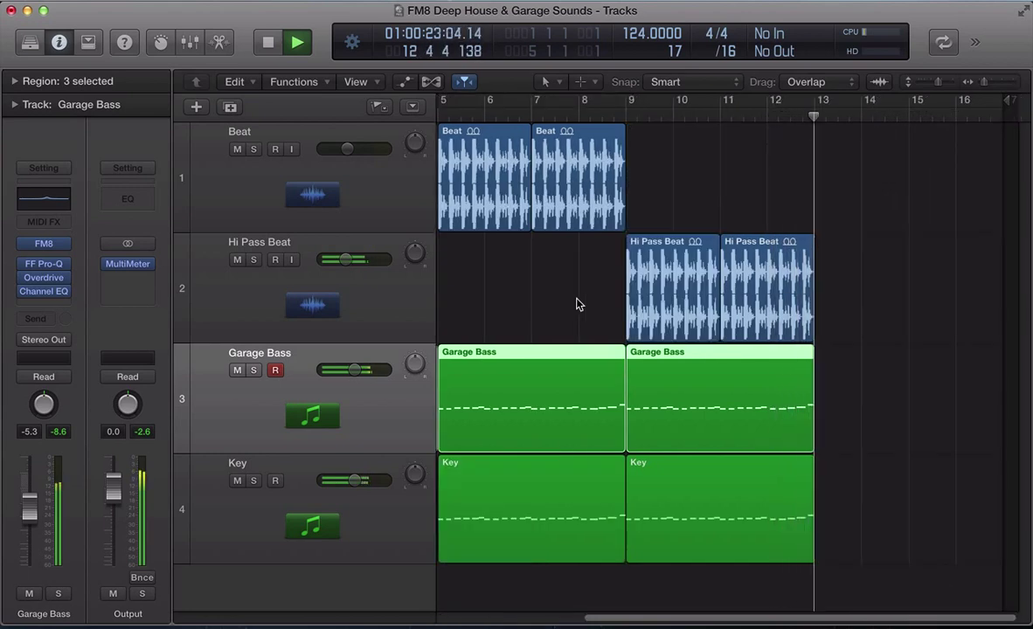
key(space)
click(570, 303)
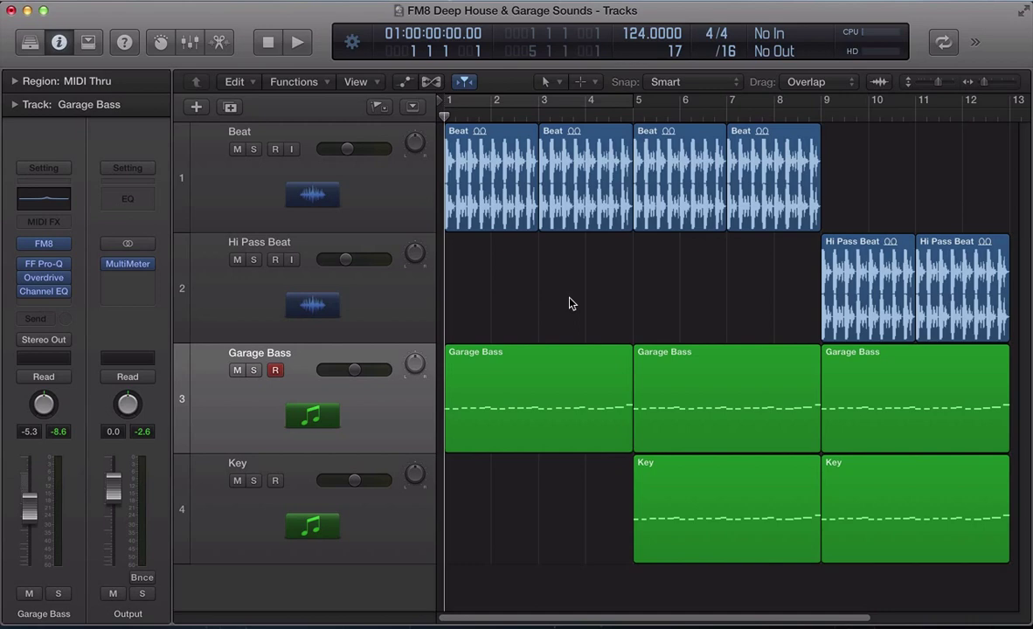
Solo the Garage Bass track's regions, audition them briefly and return the playhead to the start
click(393, 435)
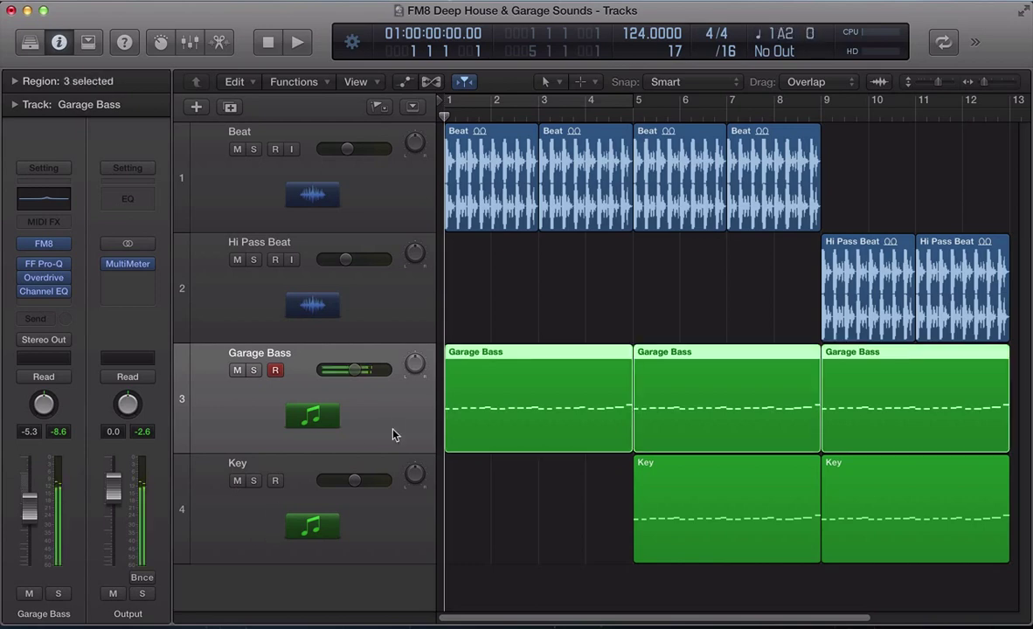
key(ctrl+s)
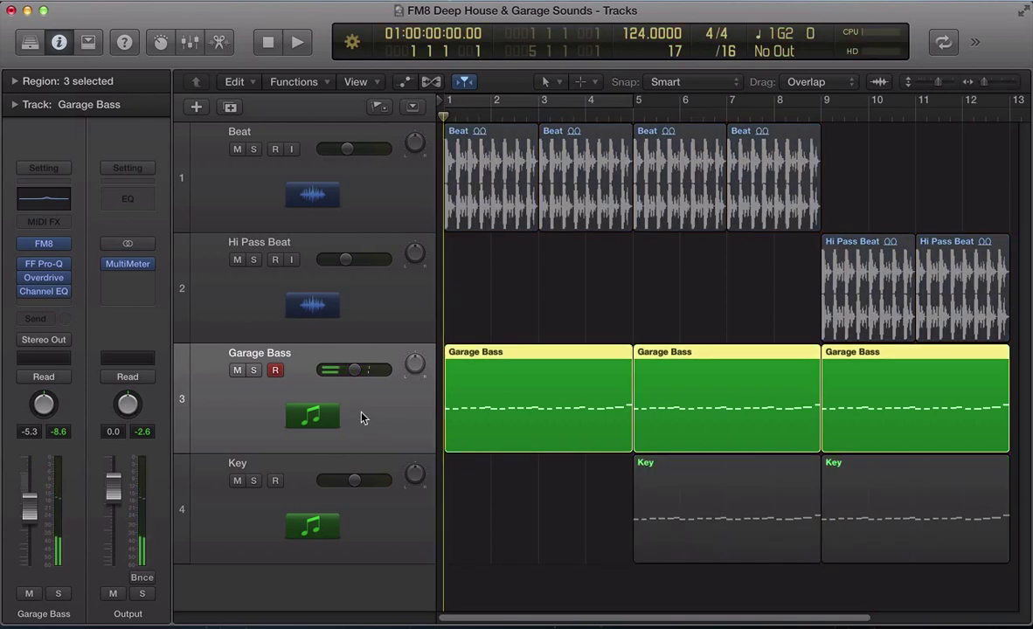
key(space)
key(space)
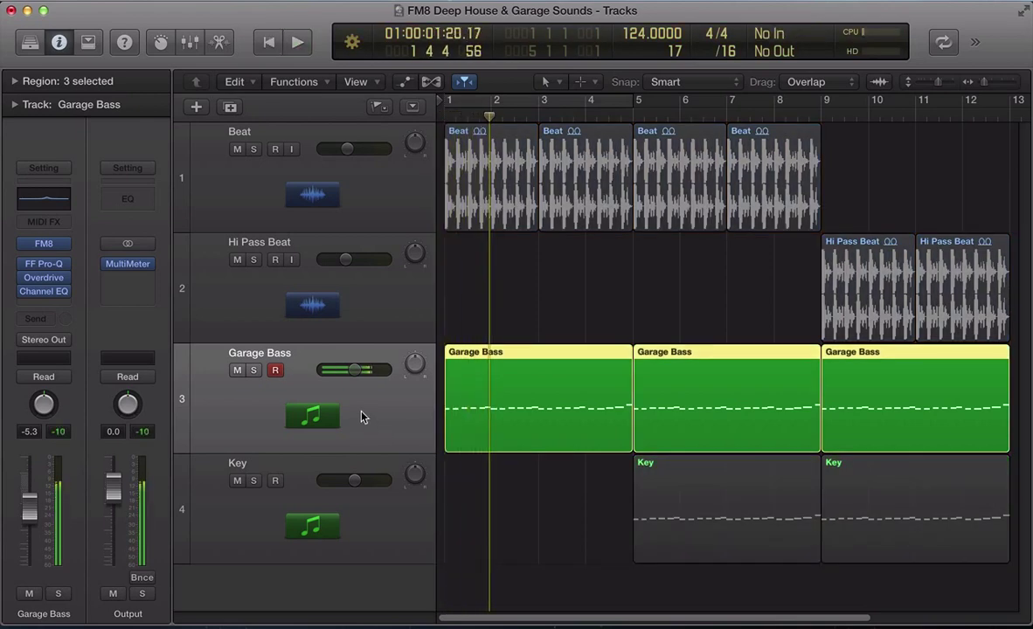
key(Return)
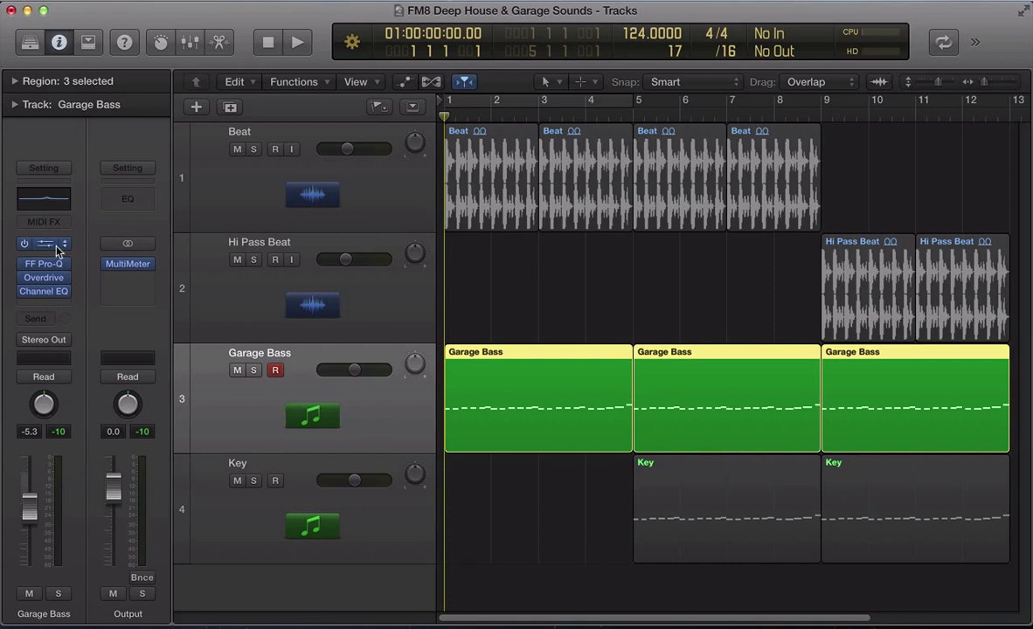
Bypass the Garage Bass track's three insert effects and start a new sound in its FM8 instrument
mouse_move(25, 280)
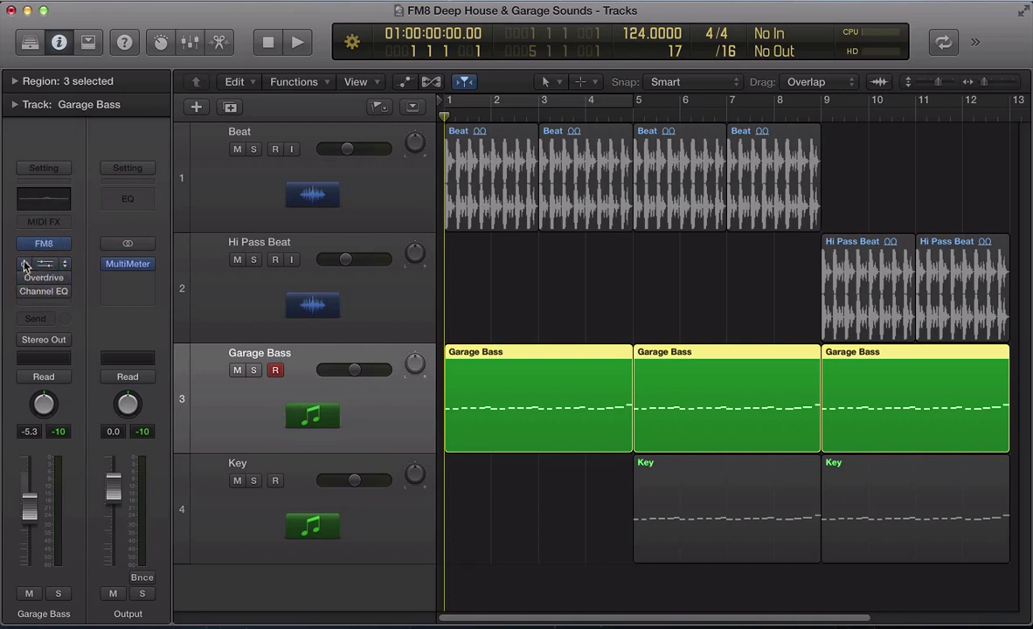
click(39, 245)
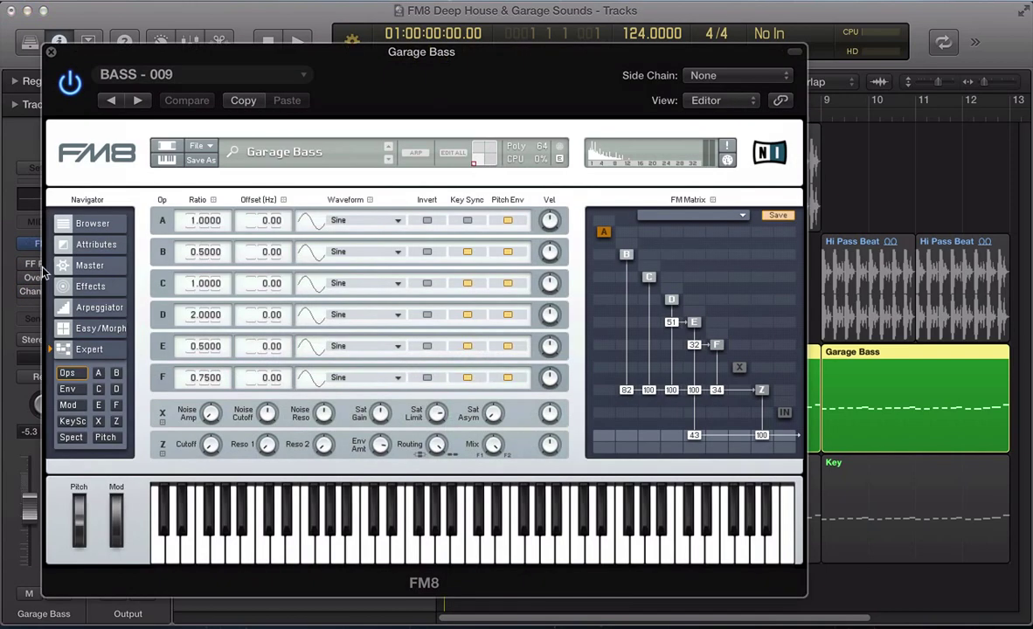
click(200, 146)
click(208, 150)
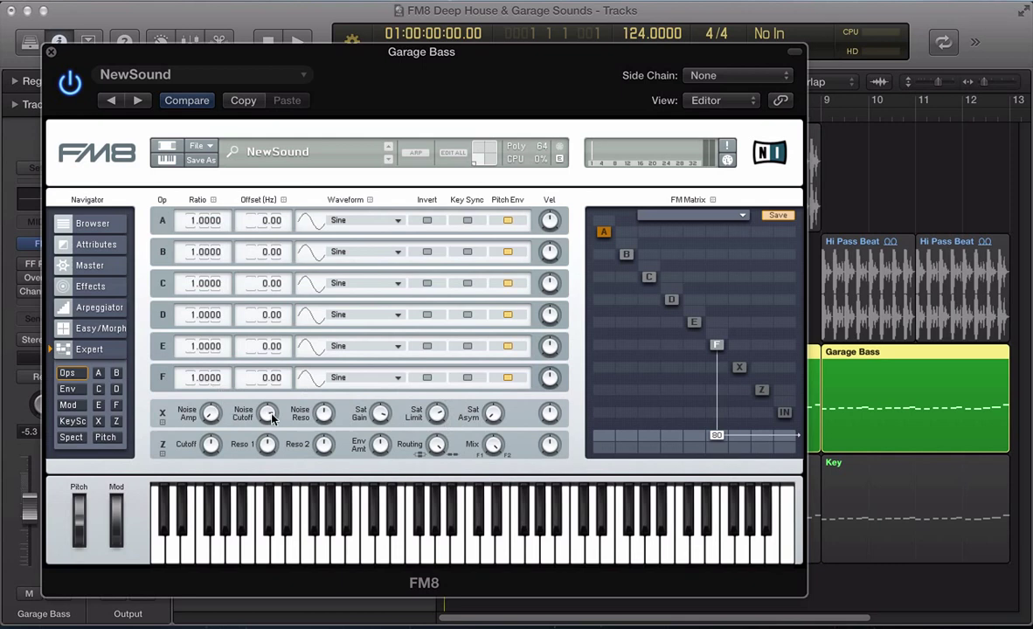
click(358, 379)
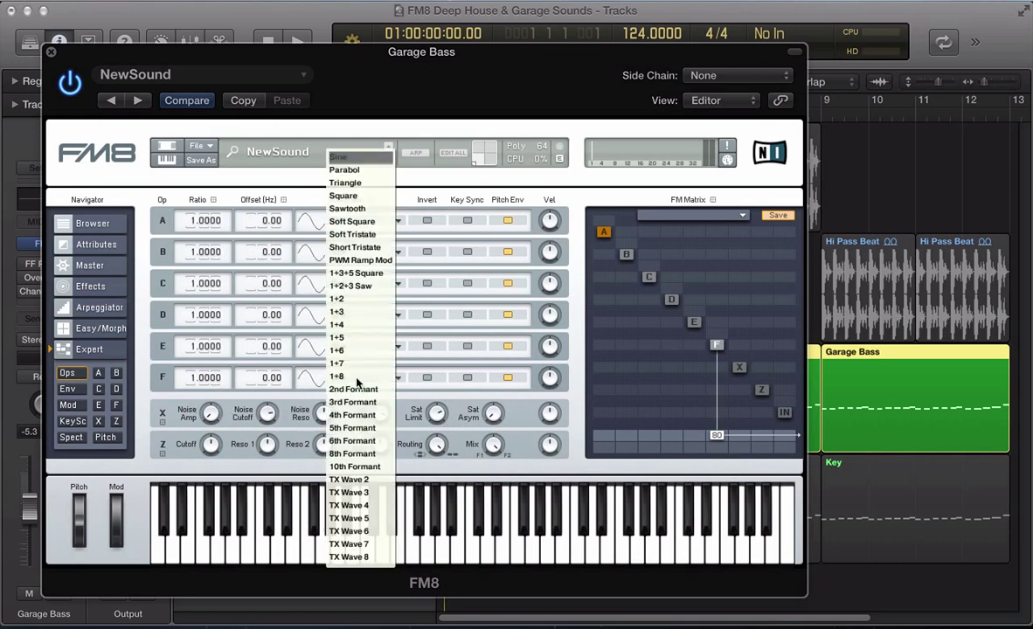
click(306, 382)
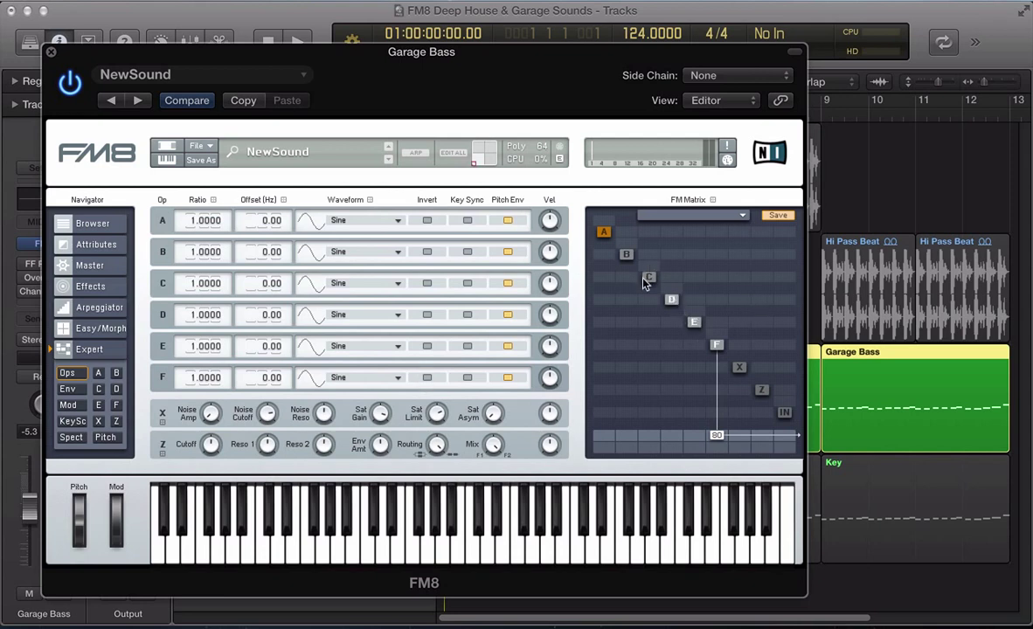
Remove operator F's direct output in the FM matrix and route operators B to F into Z at 100
right_click(716, 435)
drag(718, 394, 720, 155)
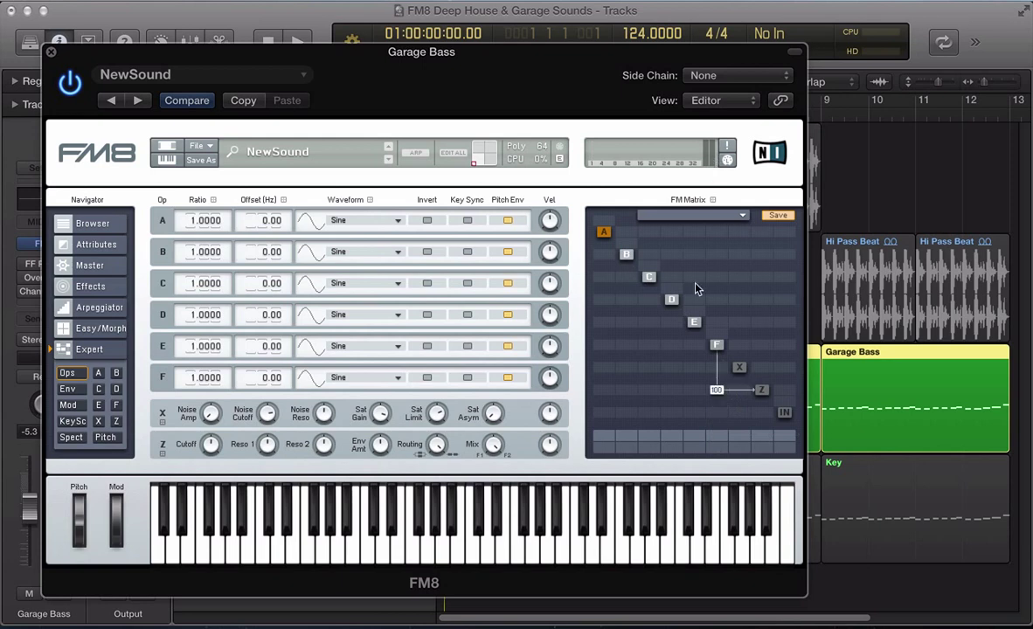
click(694, 390)
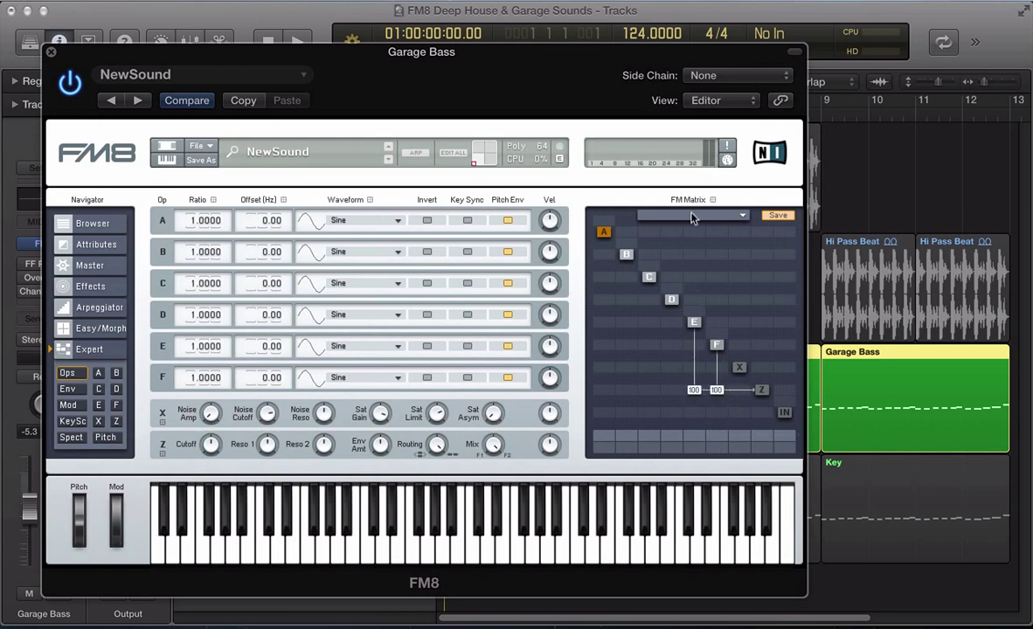
click(649, 389)
click(626, 389)
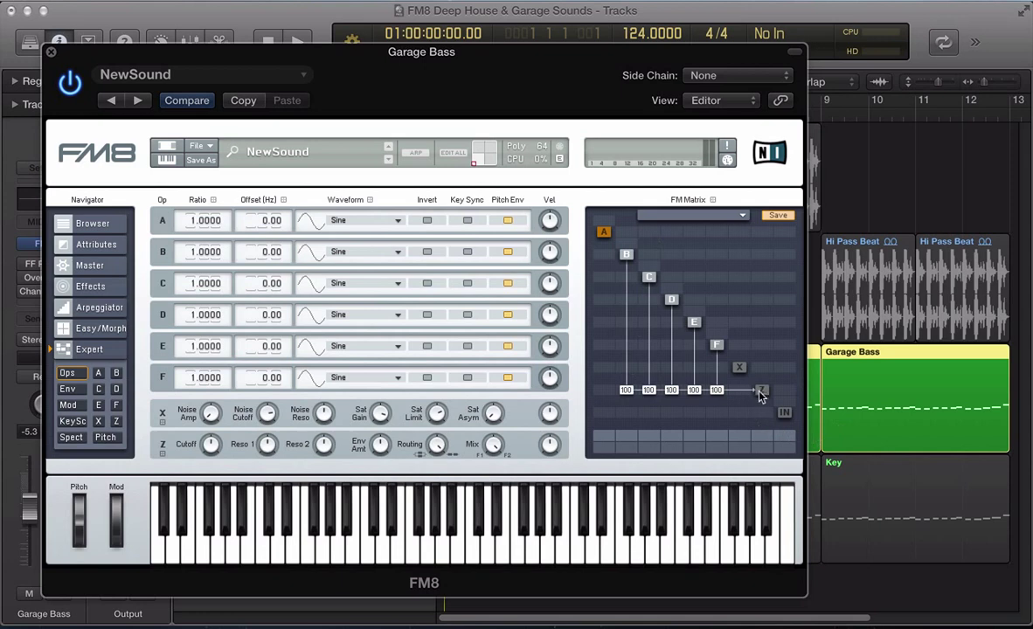
Send Z to the output at 100 and turn its Reso 1 and Reso 2 fully down
click(761, 436)
drag(268, 455, 283, 569)
drag(323, 446, 305, 592)
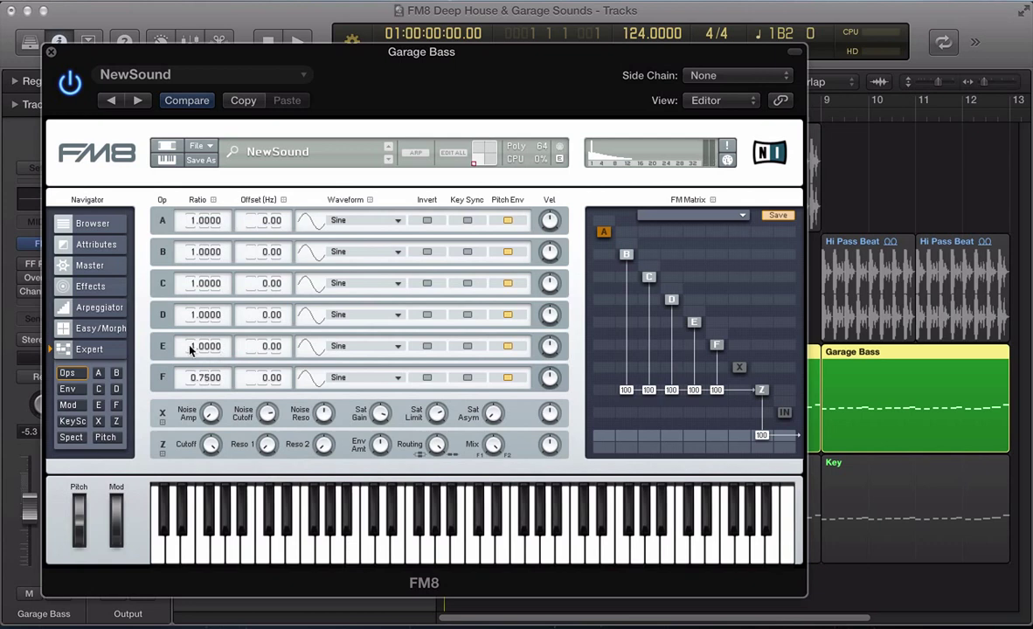
Set the operator ratios to 0.5 for E, 2 for D and 0.5 for B
double_click(203, 344)
text(0.5)
key(Return)
click(188, 306)
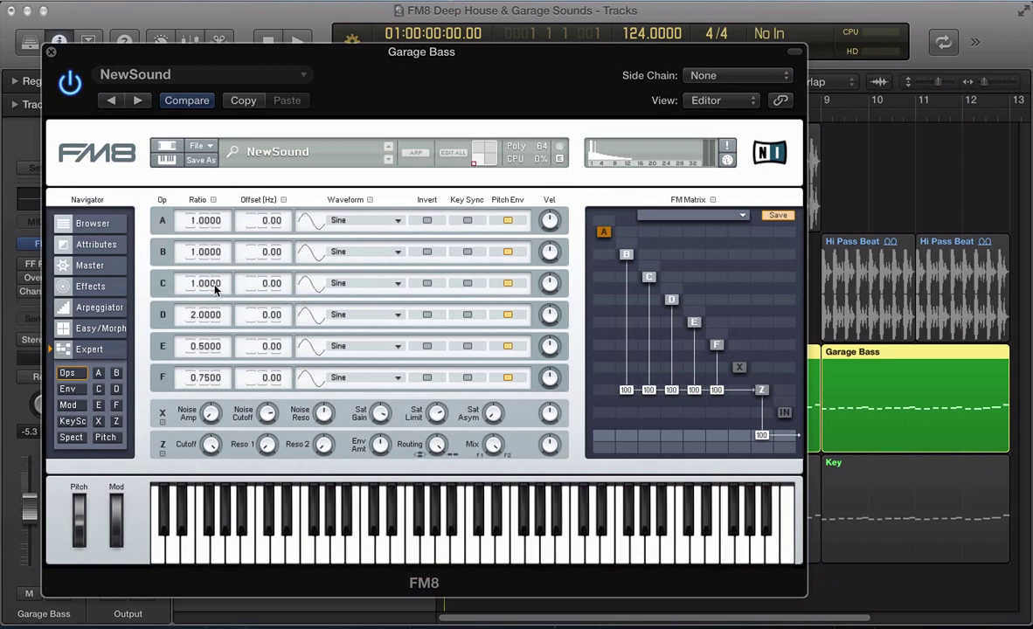
double_click(206, 252)
key(BackSpace)
text(0.5)
key(Return)
Turn on Key Sync for operators B through F
click(468, 252)
click(467, 283)
click(468, 376)
Set the FM matrix amounts to 81 for B into Z, 33 for F into Z, 34 for E into F and 51 for D into E
drag(632, 396, 631, 406)
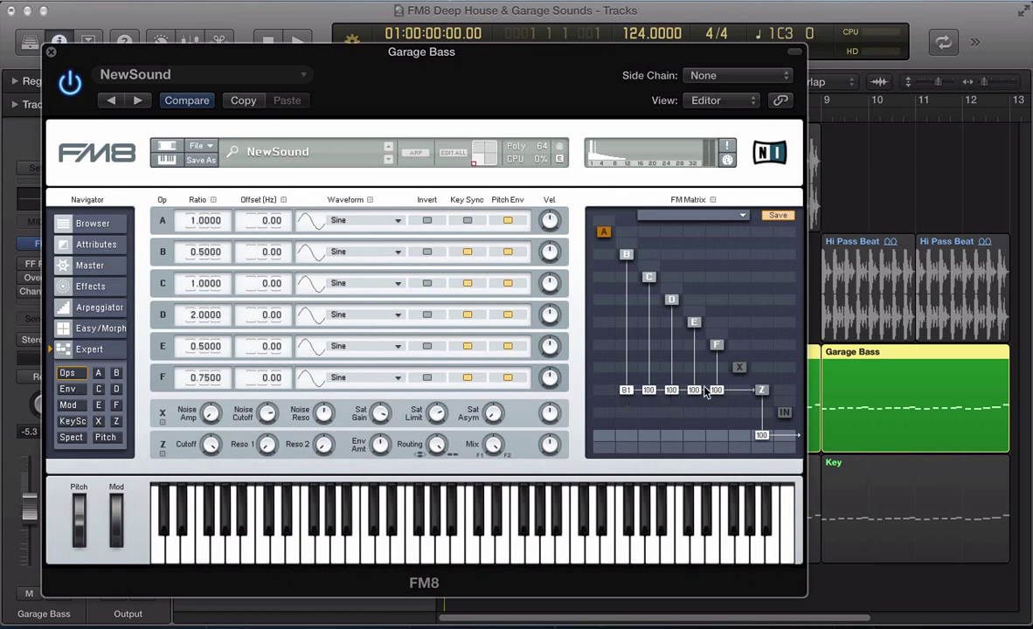
drag(708, 391, 716, 430)
drag(707, 346, 711, 327)
drag(677, 330, 693, 295)
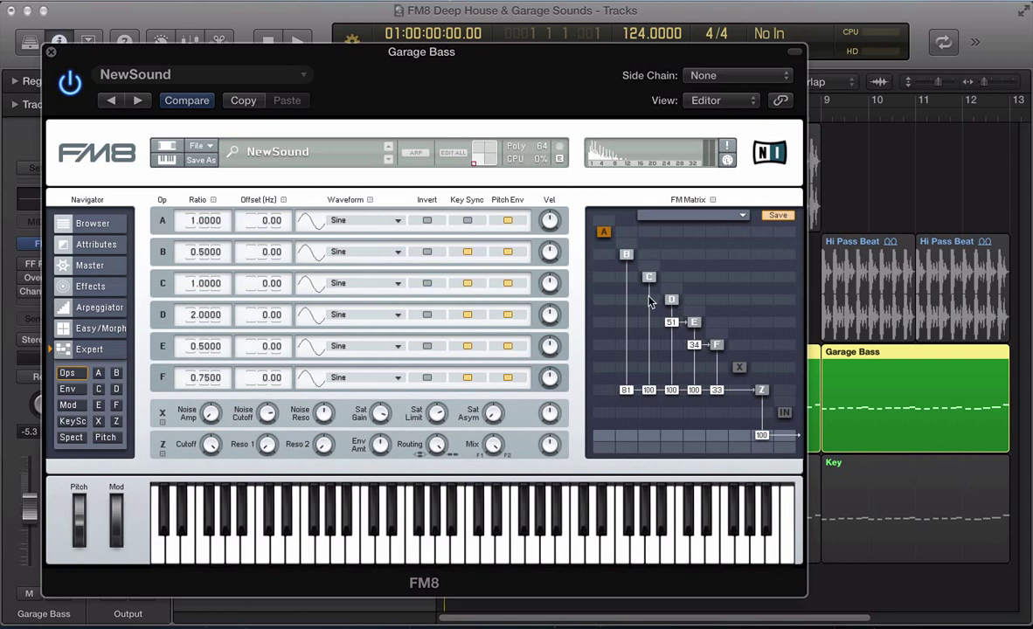
Link the envelopes of operators B, C and F and lengthen their release to about 0.131
click(67, 389)
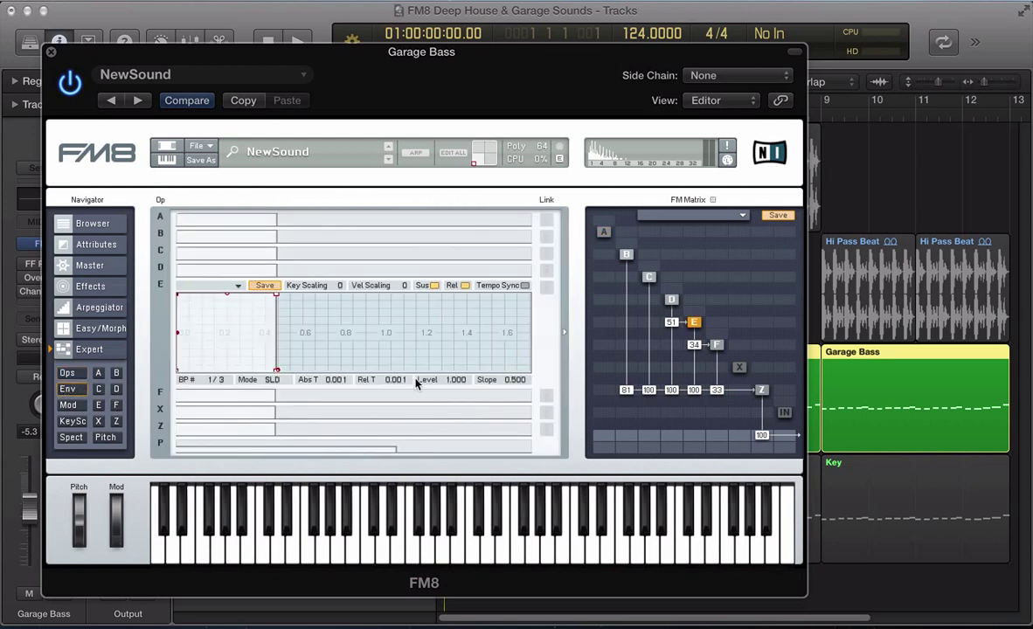
click(262, 397)
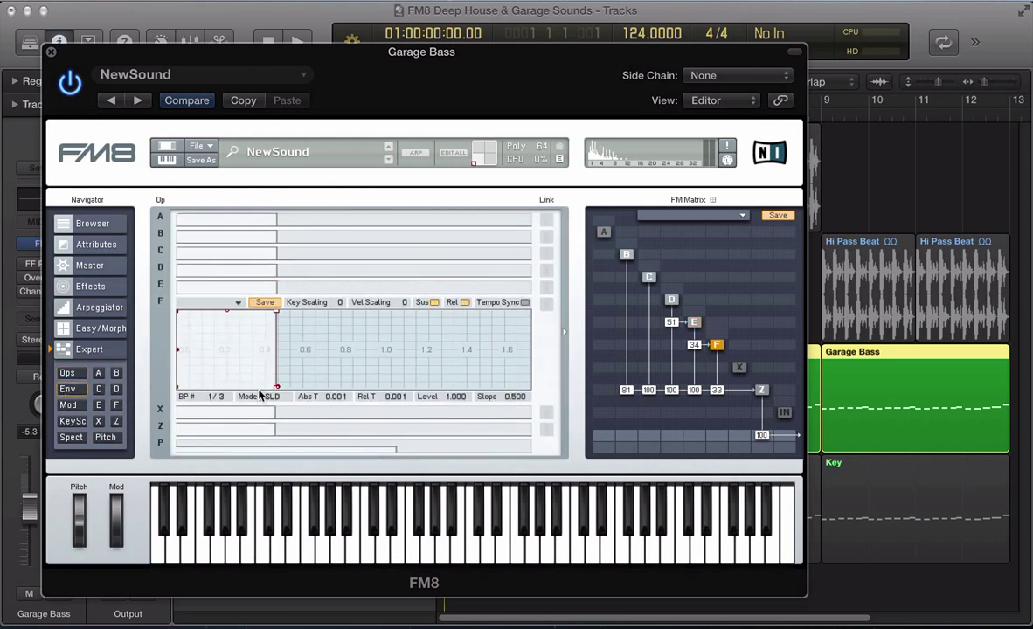
click(547, 236)
click(546, 254)
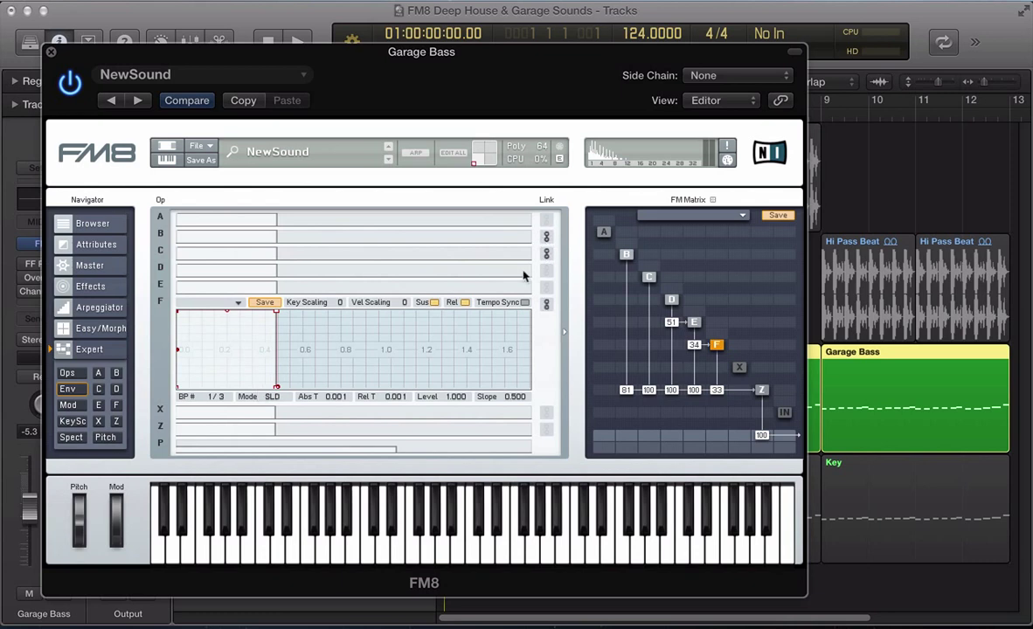
click(276, 388)
drag(283, 396, 305, 402)
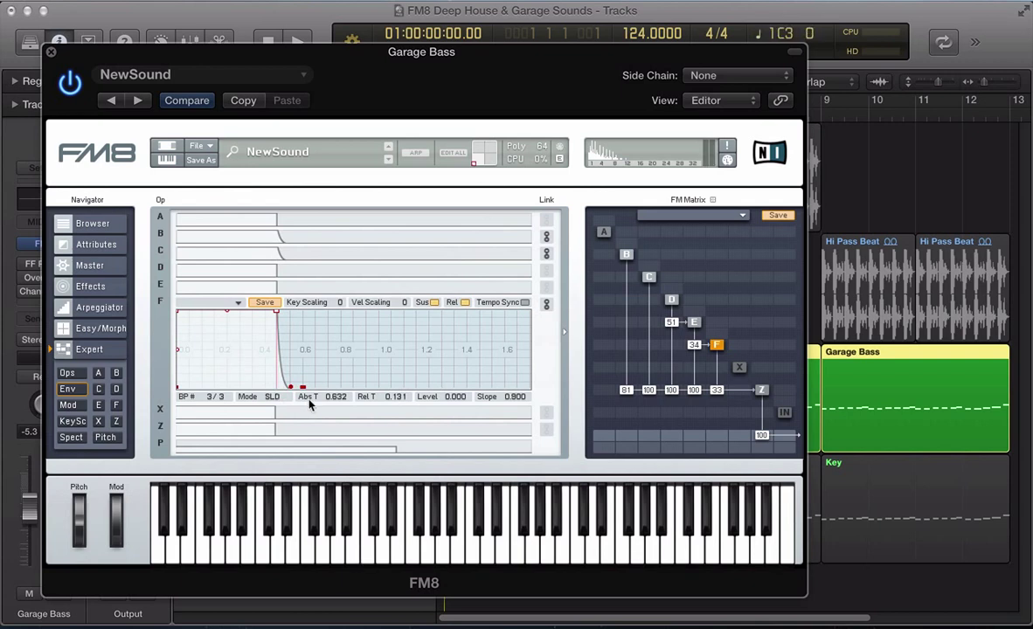
Link the envelopes of operators D and E, giving them a release of about 0.12 and a decay of about 0.432 to level 0
click(276, 284)
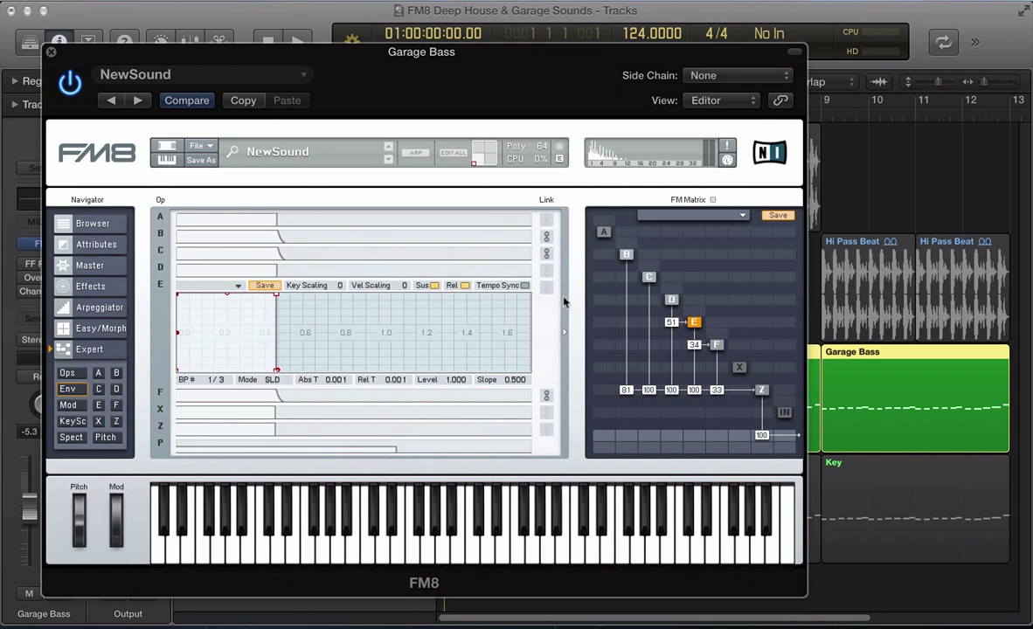
mouse_move(276, 370)
mouse_down()
mouse_move(286, 382)
mouse_move(291, 371)
mouse_up()
click(272, 378)
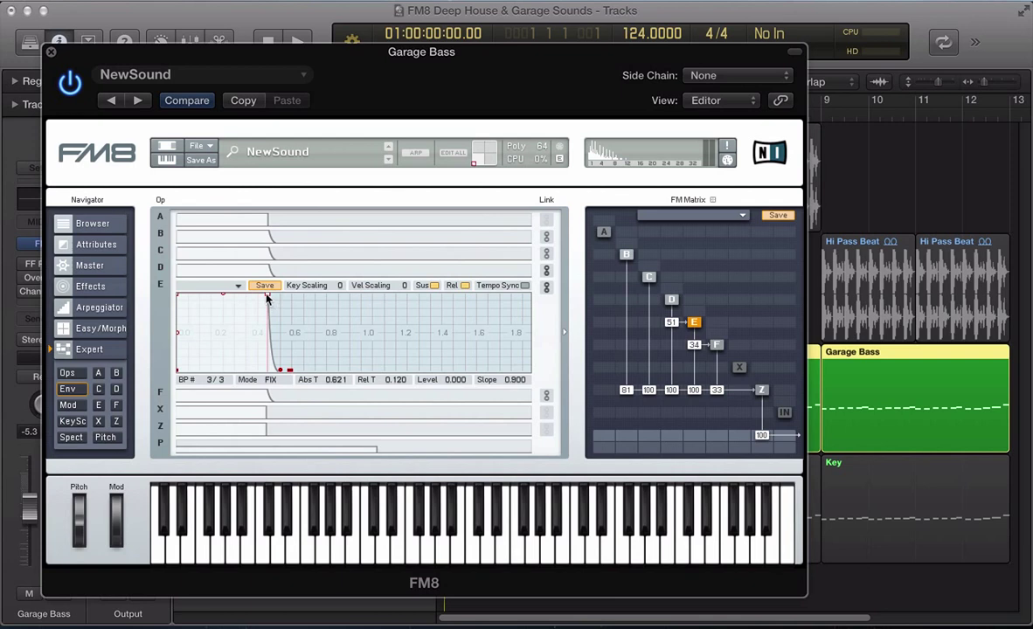
drag(267, 295, 258, 394)
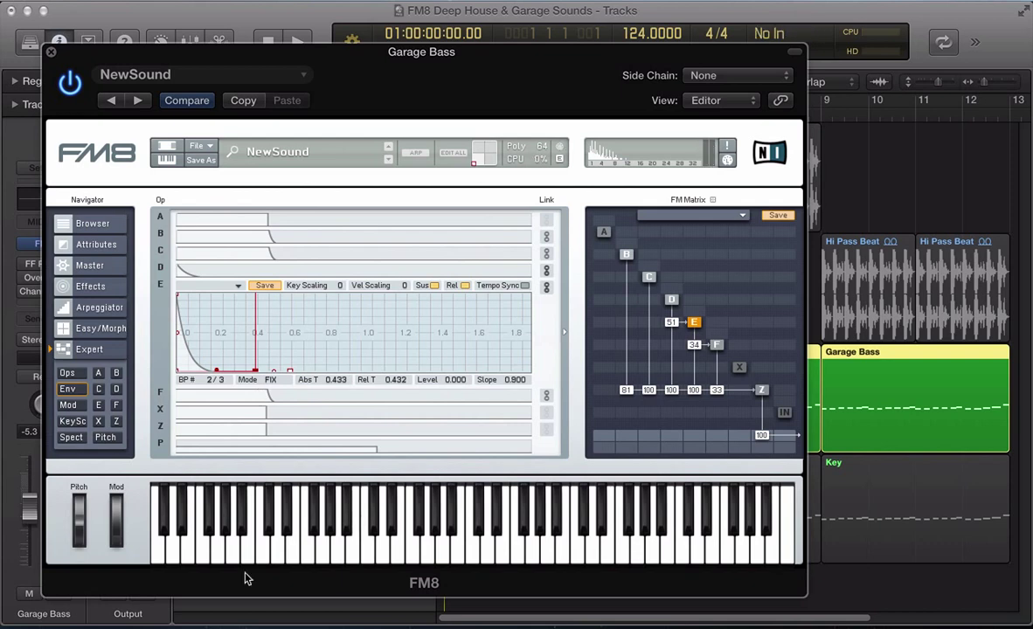
In the master settings, enable Mono, use 2 unison voices with detune 0, set Digital quality to 65 and transpose to -12
click(90, 265)
click(374, 305)
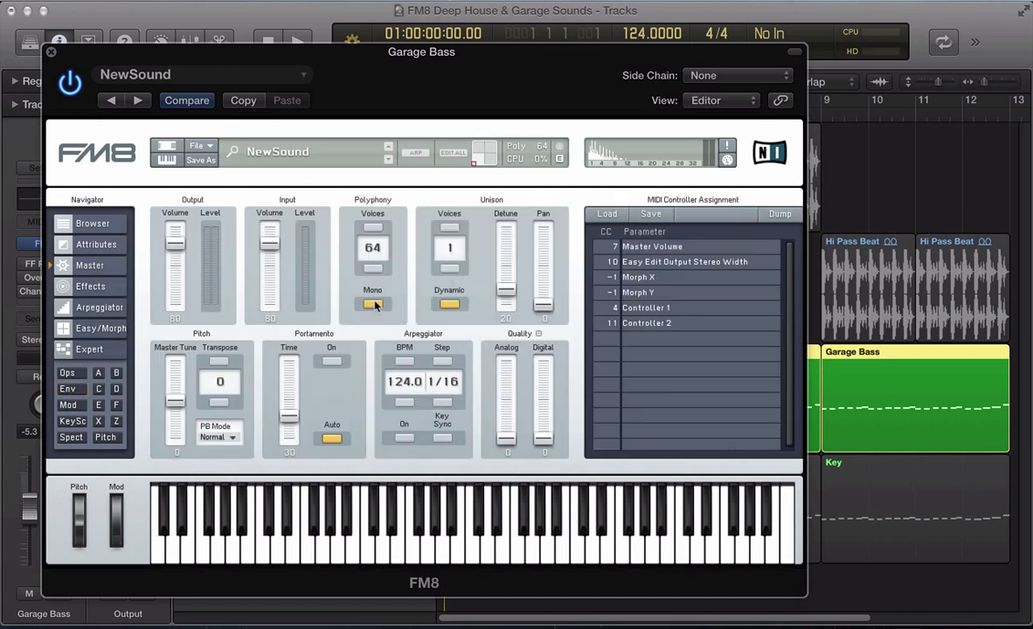
click(449, 229)
drag(504, 285, 495, 338)
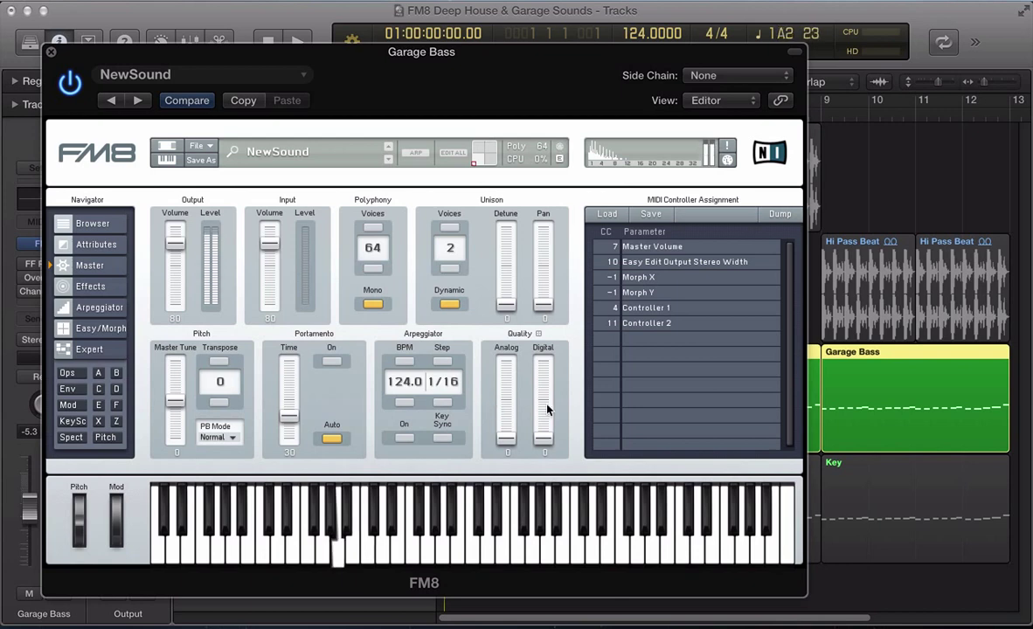
drag(543, 436, 538, 369)
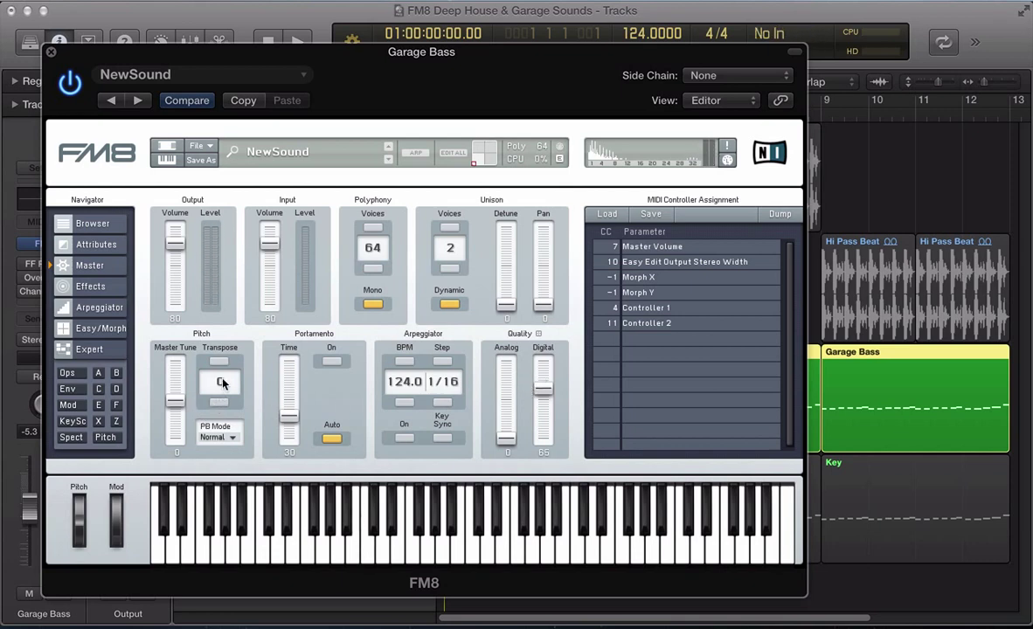
drag(221, 383, 232, 431)
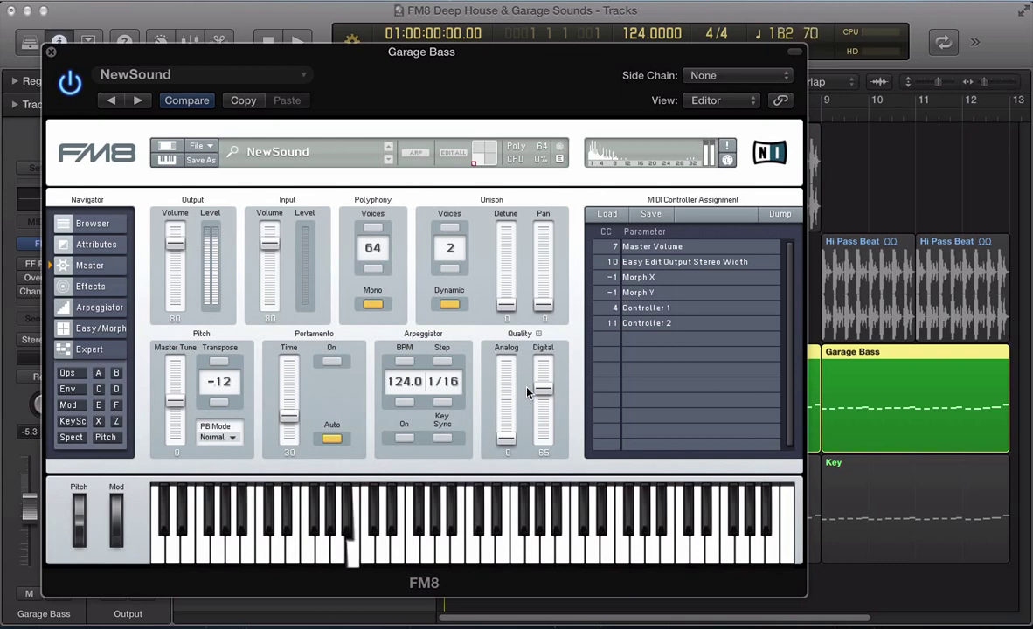
Send operator E directly to the output at 46 in the FM matrix
click(72, 373)
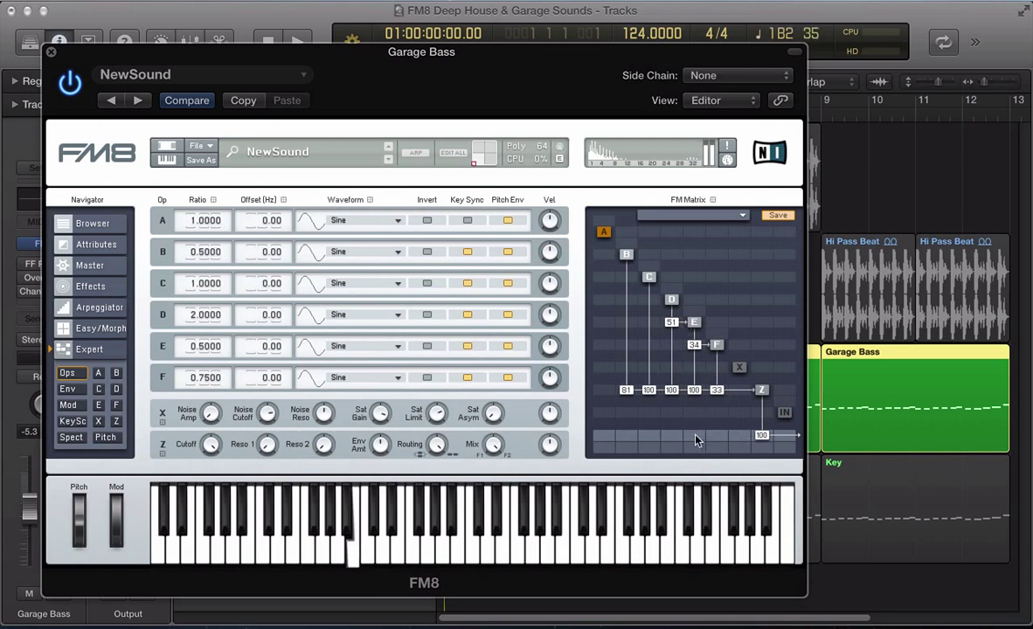
drag(694, 437, 709, 401)
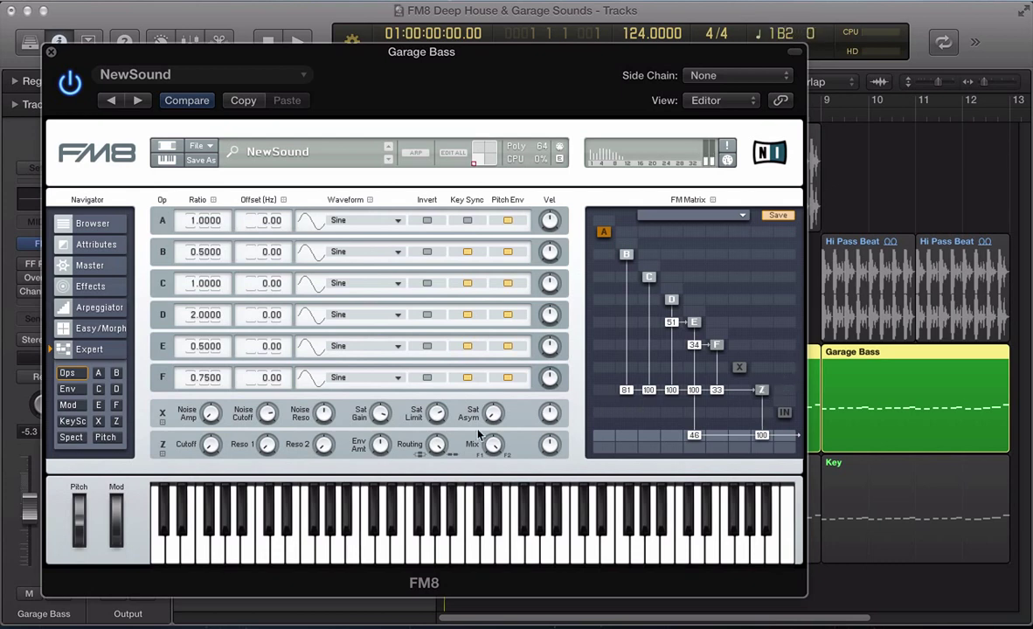
Set Z's envelope amount to 72 and shape its envelope with a 0.057 release and a decay of about 1.326 to level 0
click(117, 422)
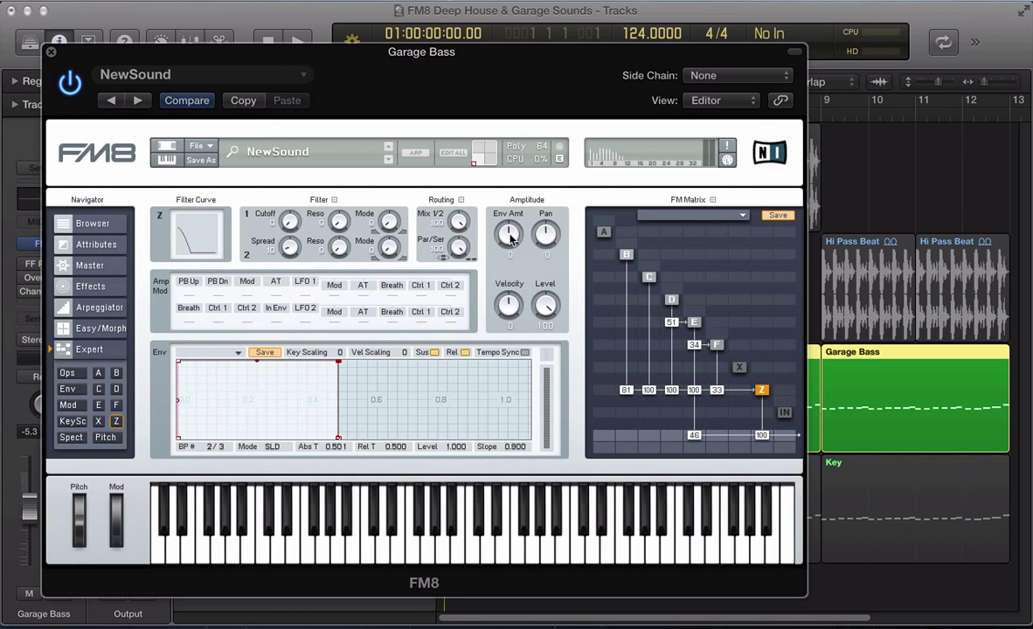
drag(512, 241, 511, 203)
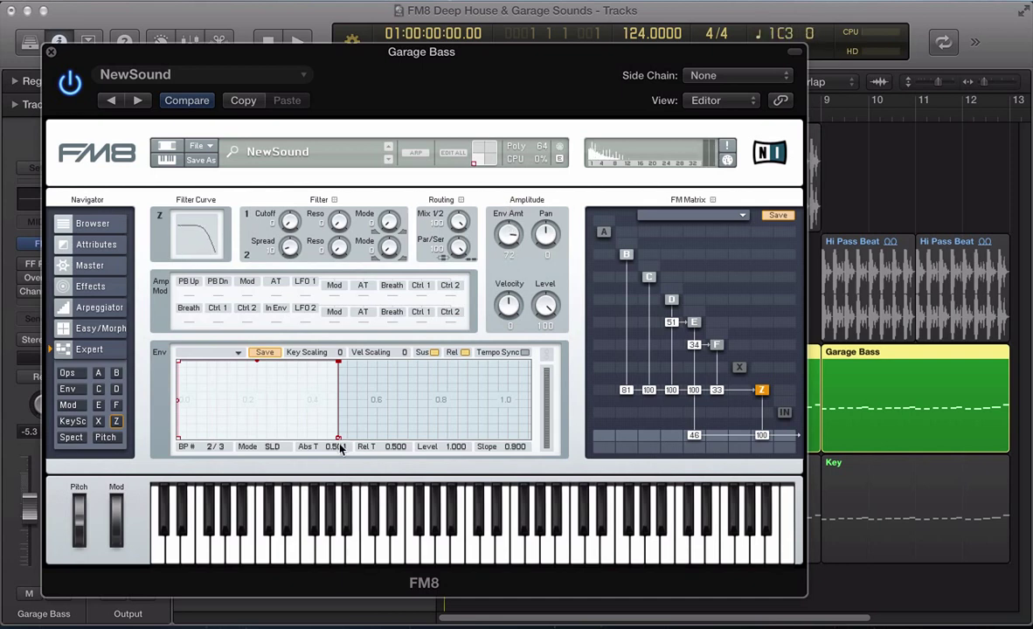
drag(339, 440, 357, 442)
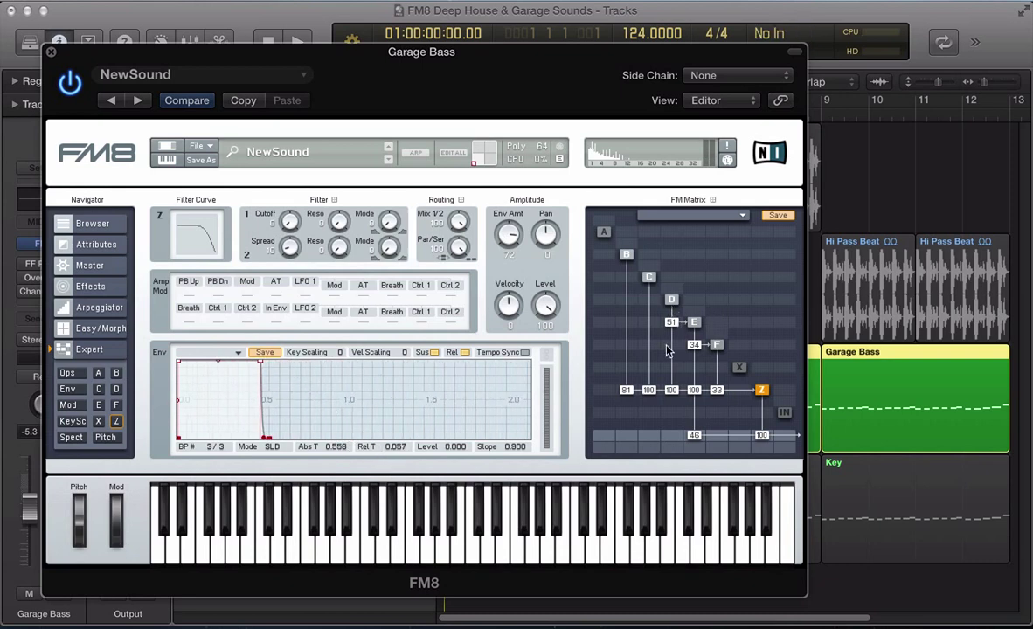
mouse_move(260, 362)
mouse_down()
mouse_move(253, 473)
mouse_move(345, 491)
mouse_move(192, 485)
mouse_move(218, 471)
mouse_move(190, 473)
mouse_move(395, 479)
mouse_up()
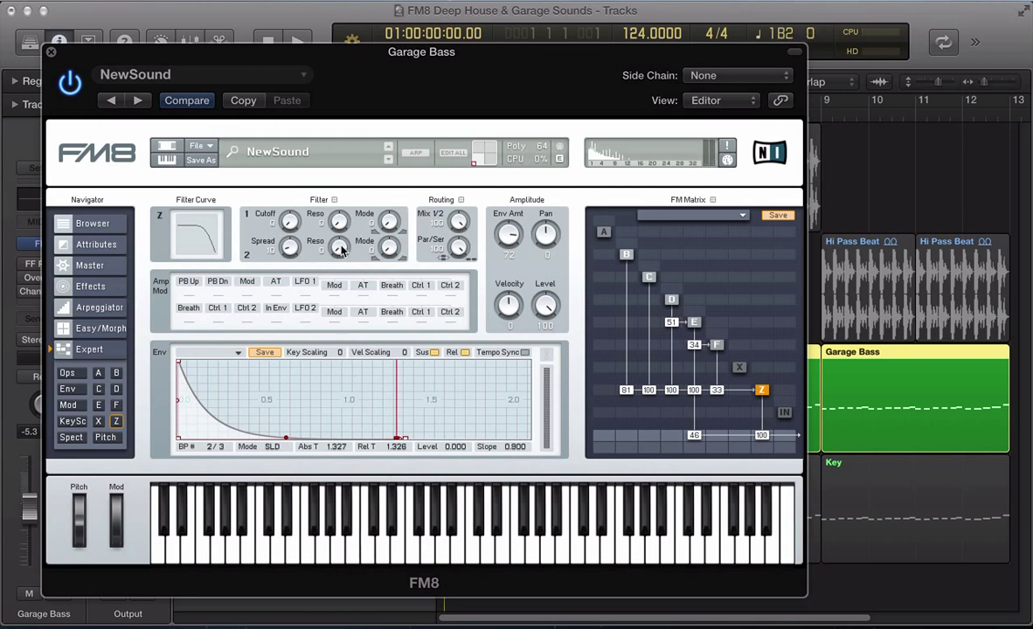
Set Z's filter spread to 100 with both resonances at 0, and operator E's direct output level to 49 in the FM matrix
drag(343, 217, 342, 175)
drag(340, 246, 328, 338)
drag(288, 246, 274, 133)
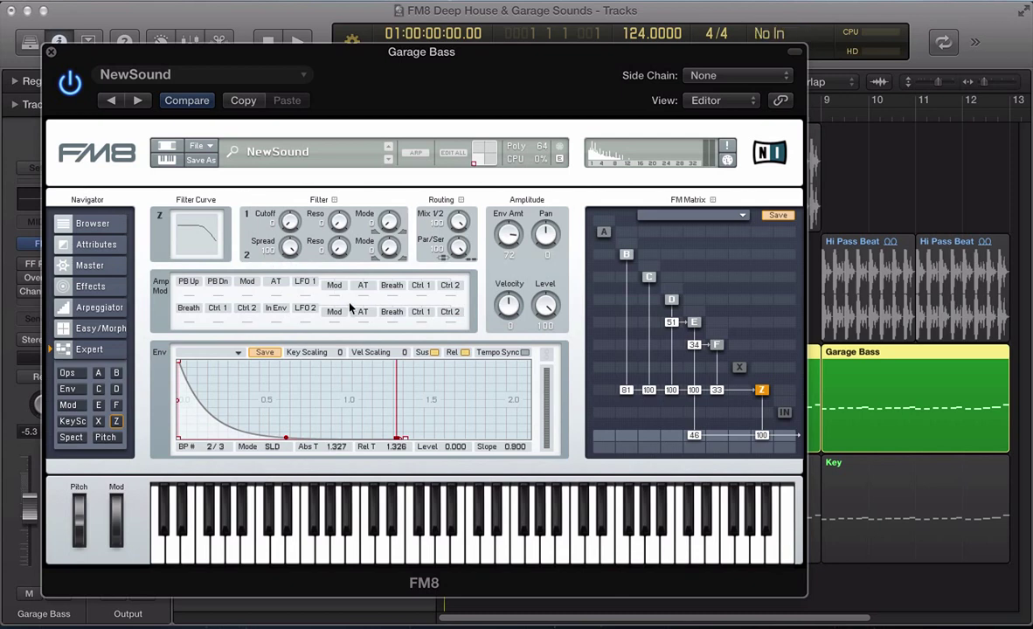
right_click(694, 435)
drag(697, 441, 706, 403)
Enable the Shelving EQ effect and slightly boost its high shelf, moving the shelf point to a lower frequency
click(90, 282)
click(214, 351)
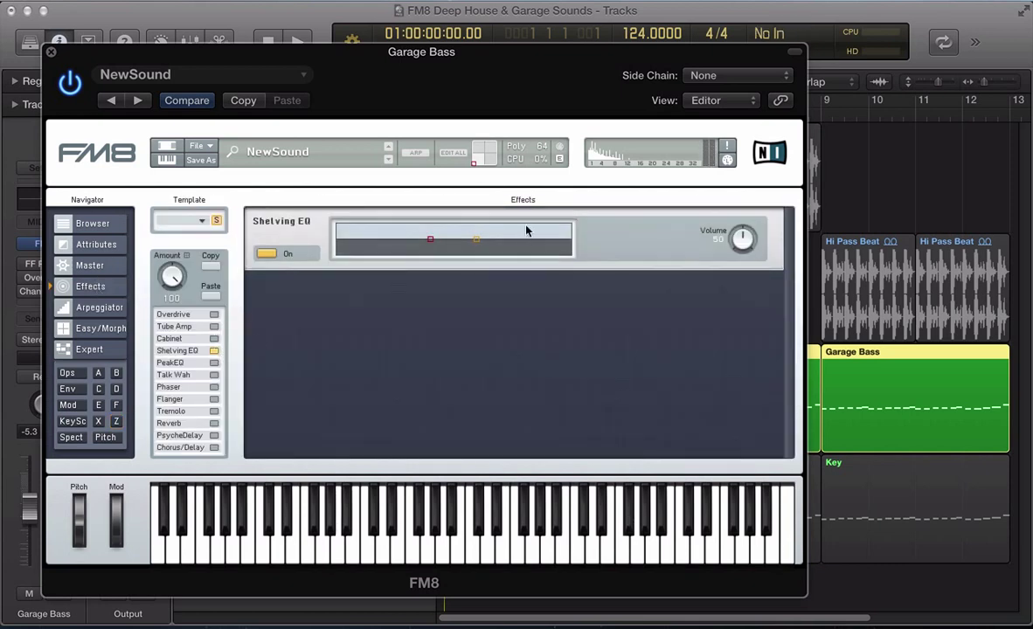
drag(481, 242, 467, 237)
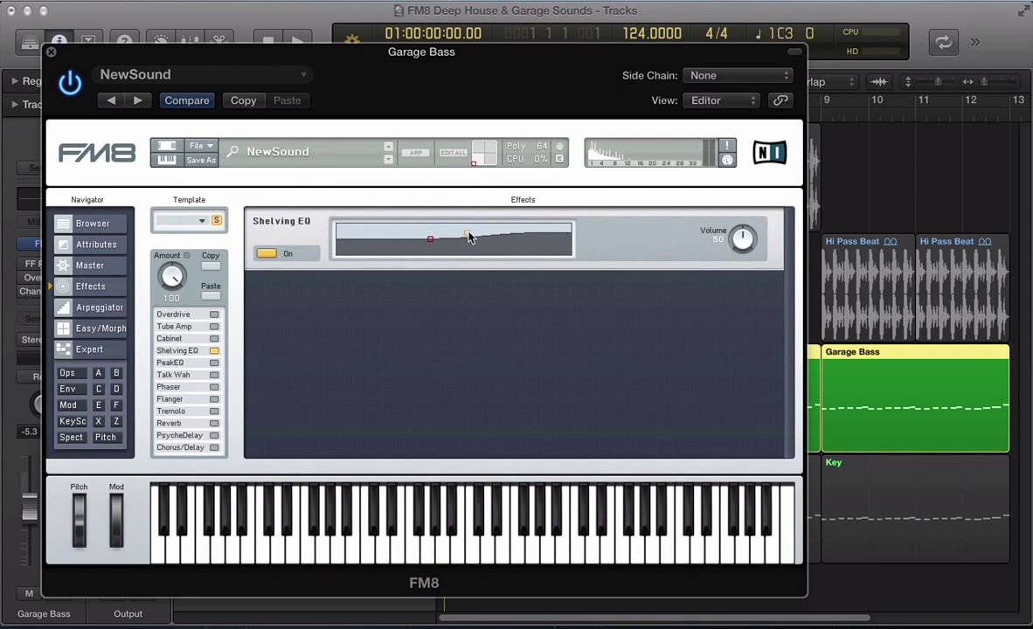
Enable the Chorus/Delay effect with Diffusion 100, Lo Cut 30, Hi Cut 83 and Dry/Wet 25, and audition the bass
click(214, 448)
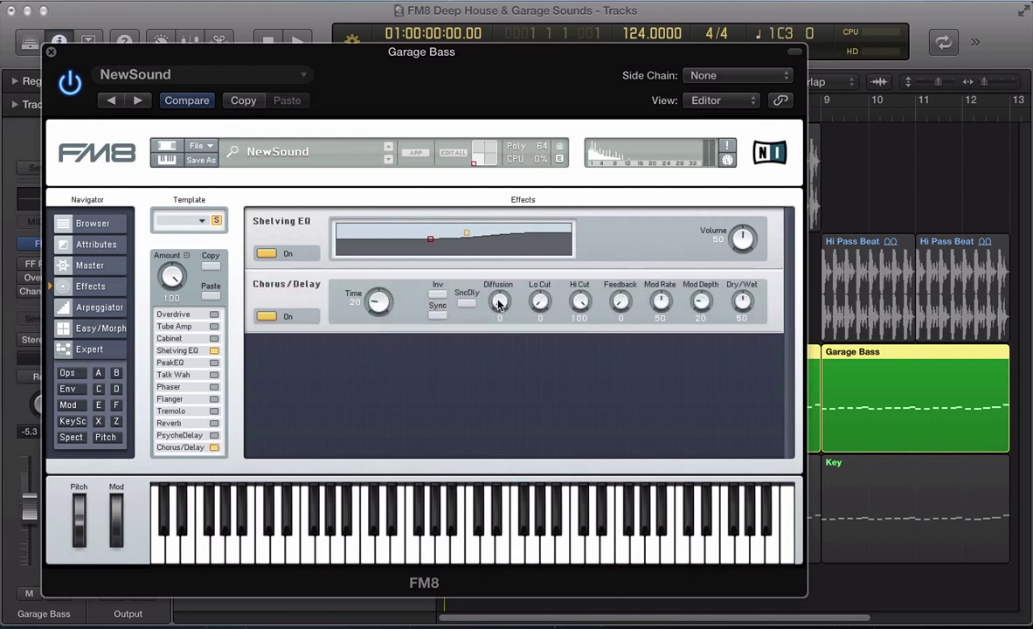
mouse_move(499, 302)
mouse_down()
mouse_move(512, 229)
mouse_move(501, 281)
mouse_up()
drag(509, 333, 501, 279)
key(a)
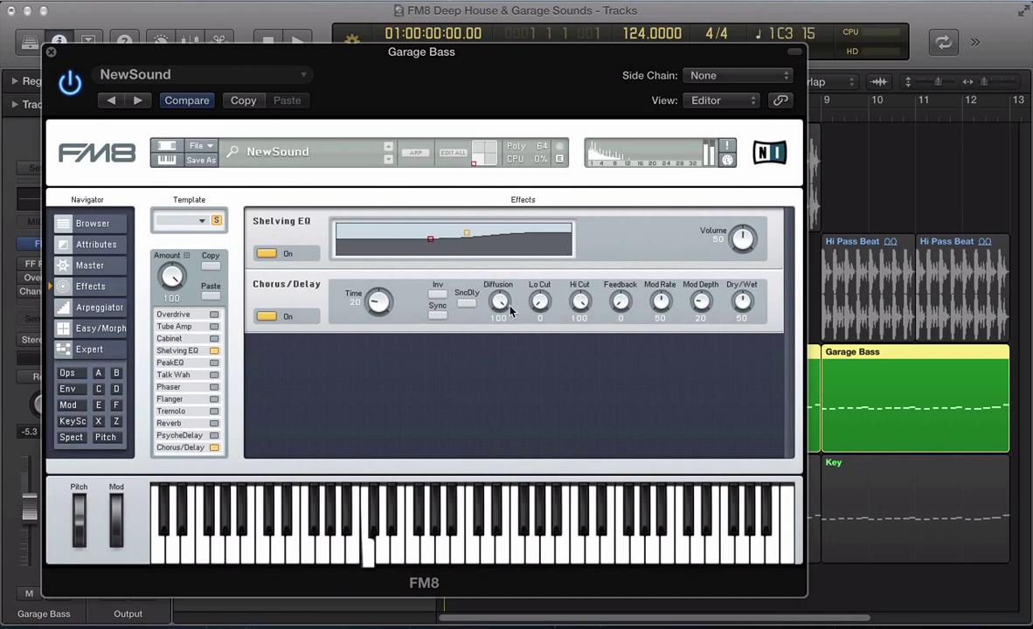
drag(745, 301, 741, 327)
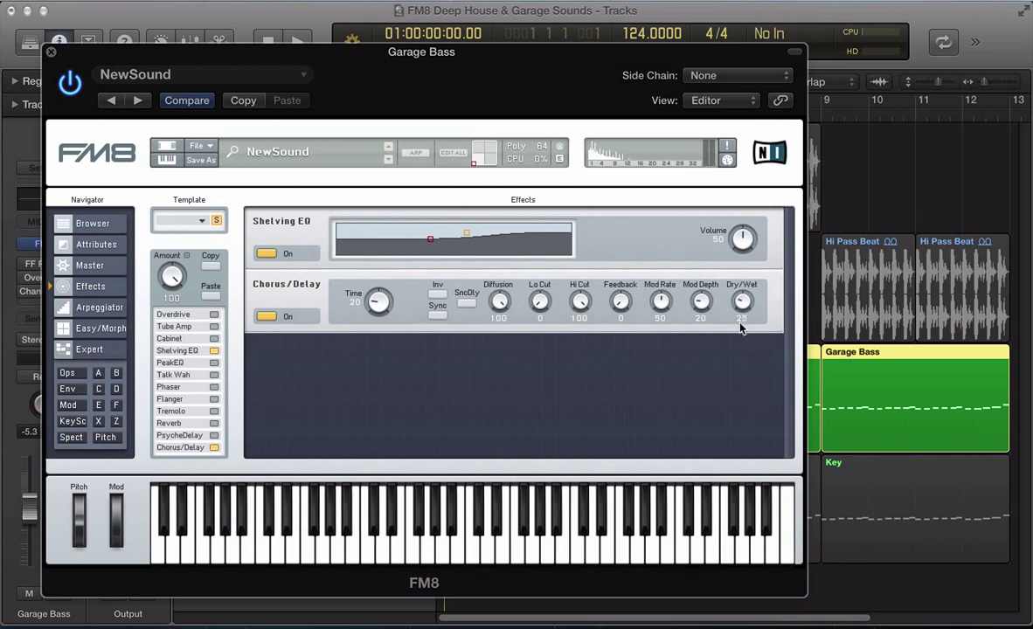
key(a)
drag(540, 306, 530, 262)
drag(580, 301, 583, 325)
key(a)
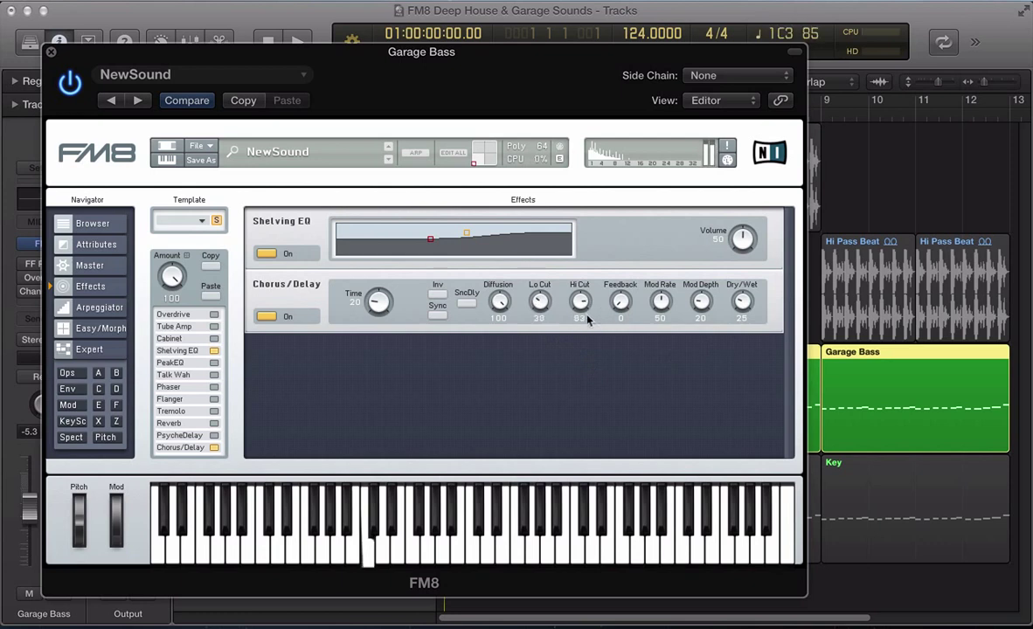
key(j)
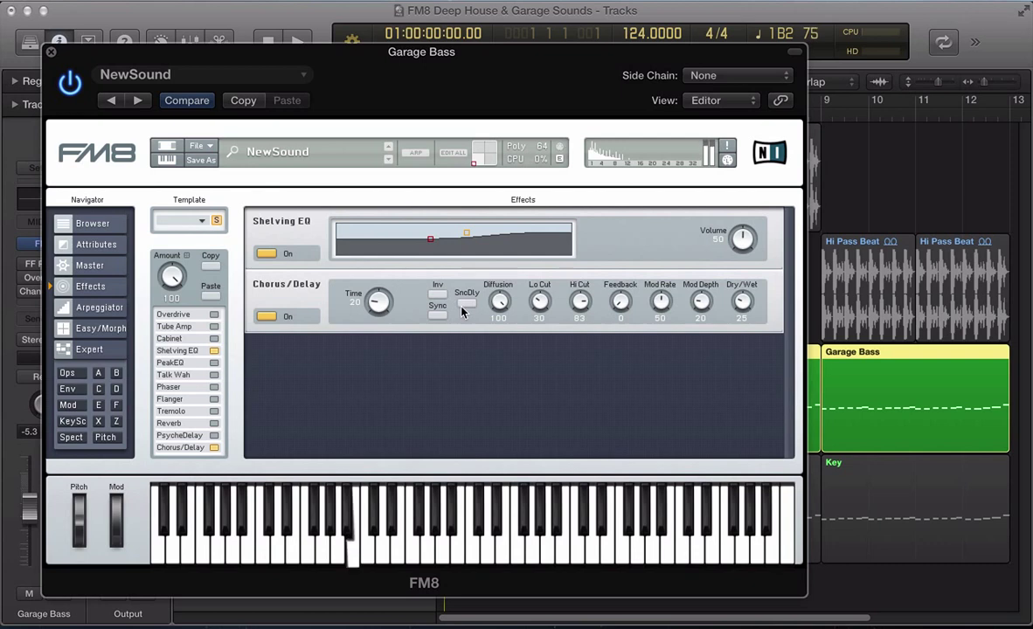
key(space)
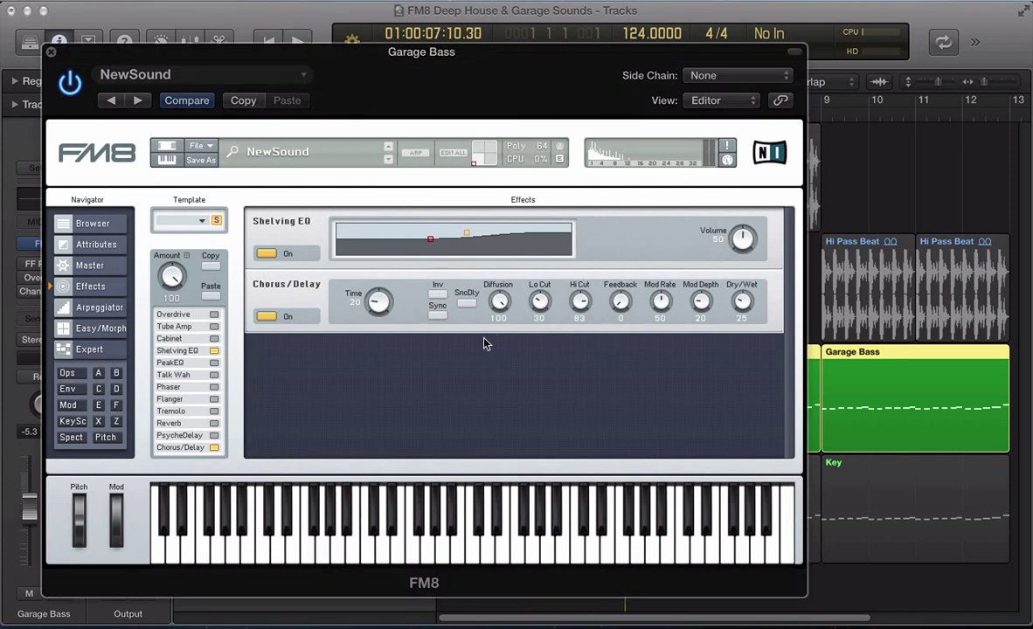
Try a thicker unison in the master settings with 4 voices and detune 74
click(94, 265)
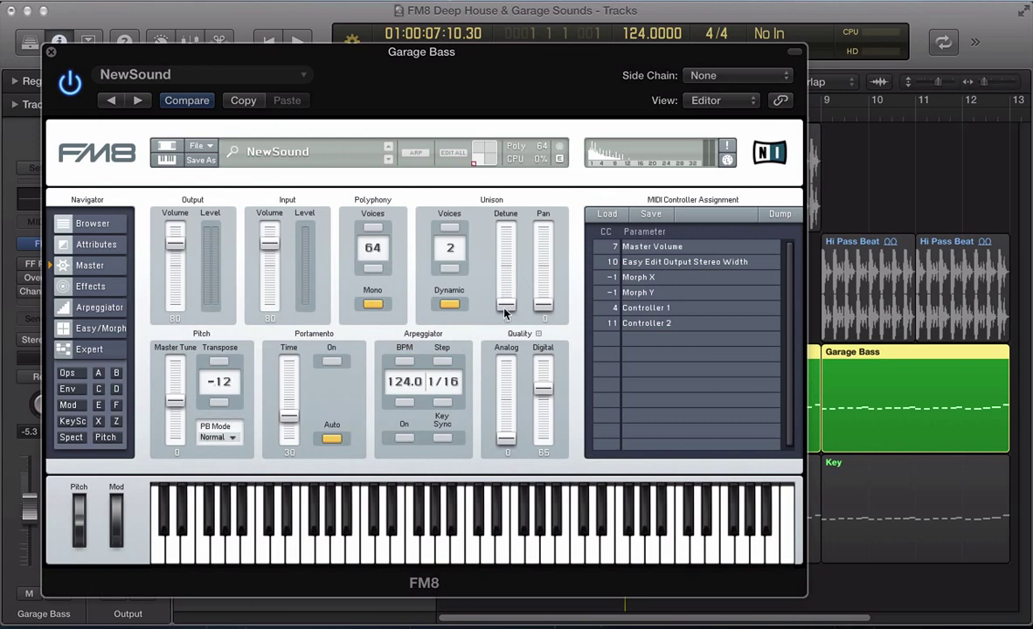
drag(505, 307, 505, 244)
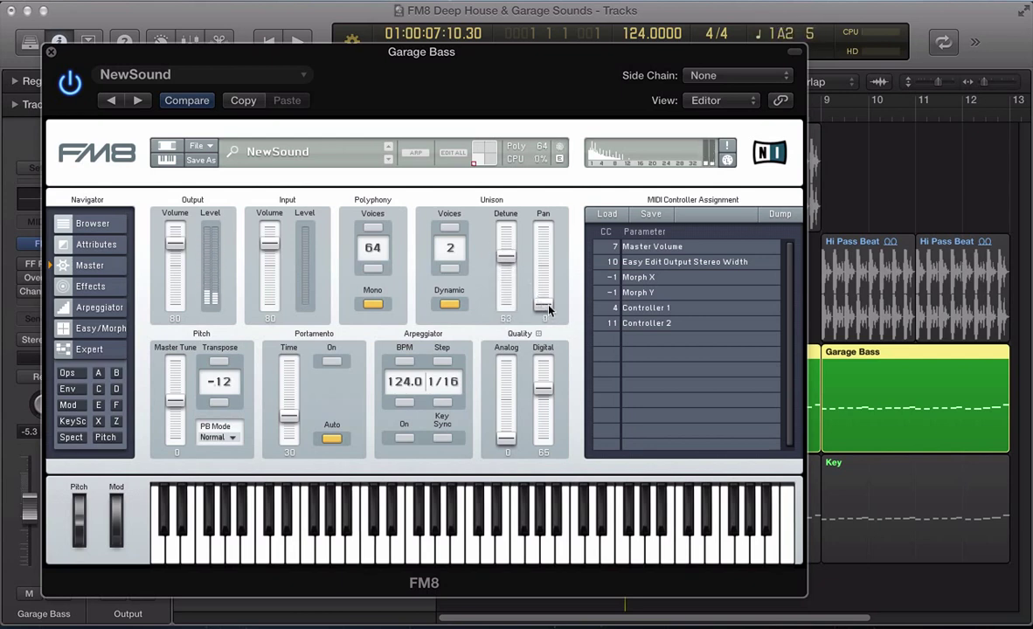
drag(505, 255, 508, 247)
click(452, 228)
click(454, 229)
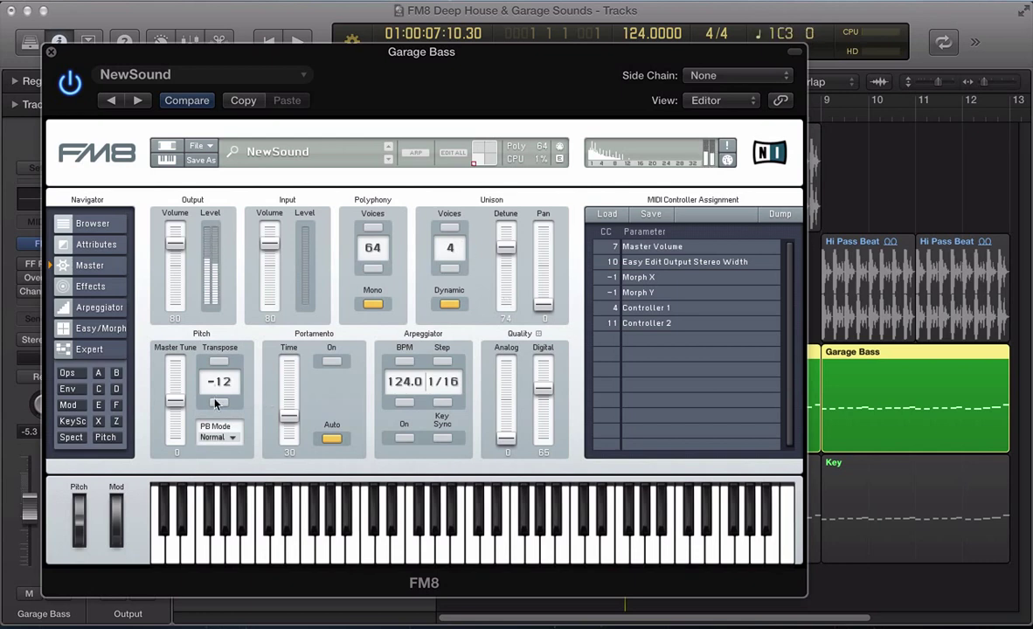
Set the decay slope of Z's envelope to 0.800
click(116, 422)
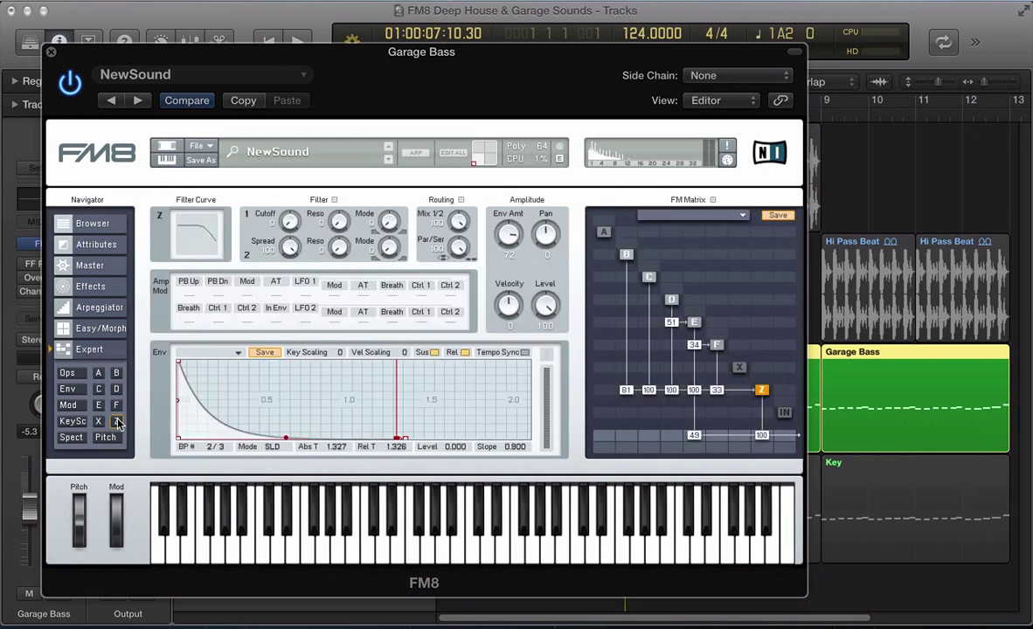
drag(286, 437, 304, 461)
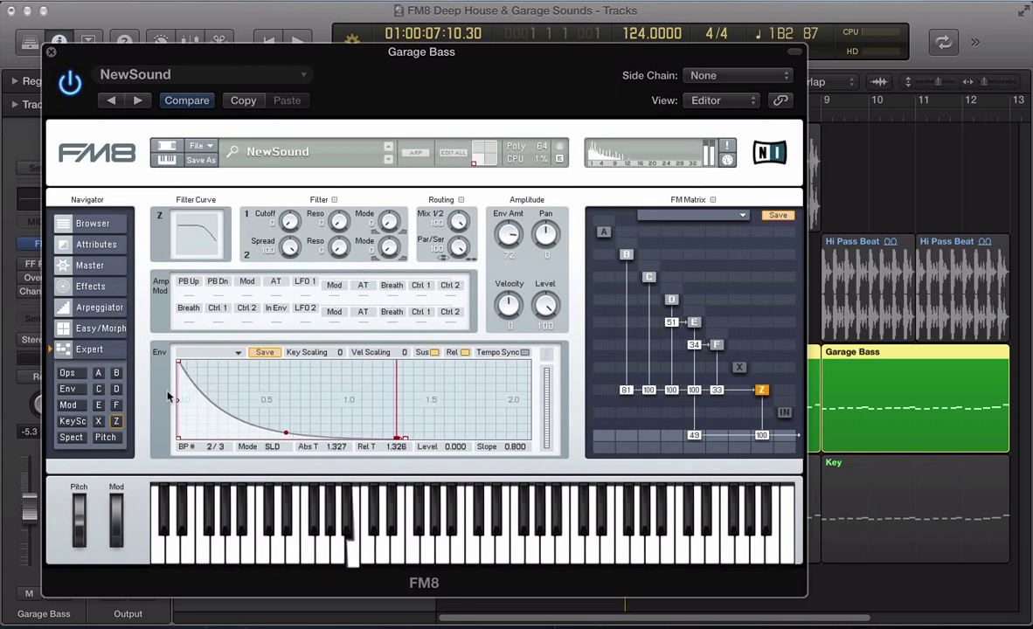
Return the unison to 2 voices with detune 0 in the master settings and close the synth window
click(103, 266)
drag(494, 251, 494, 516)
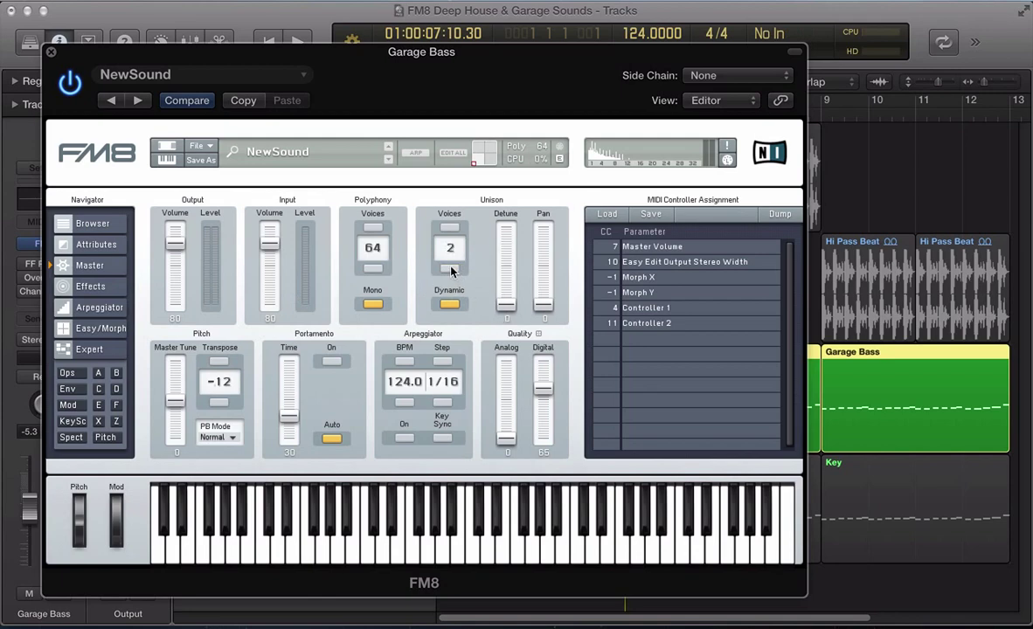
key(super+w)
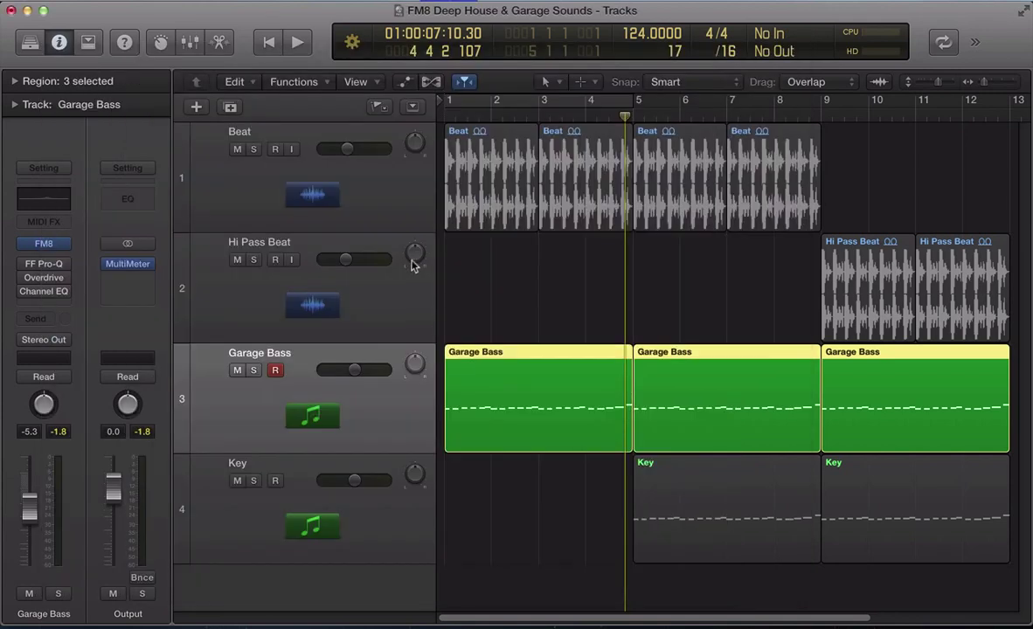
Turn on FF Pro-Q on the Garage Bass track and compare playback with it bypassed and active
click(43, 264)
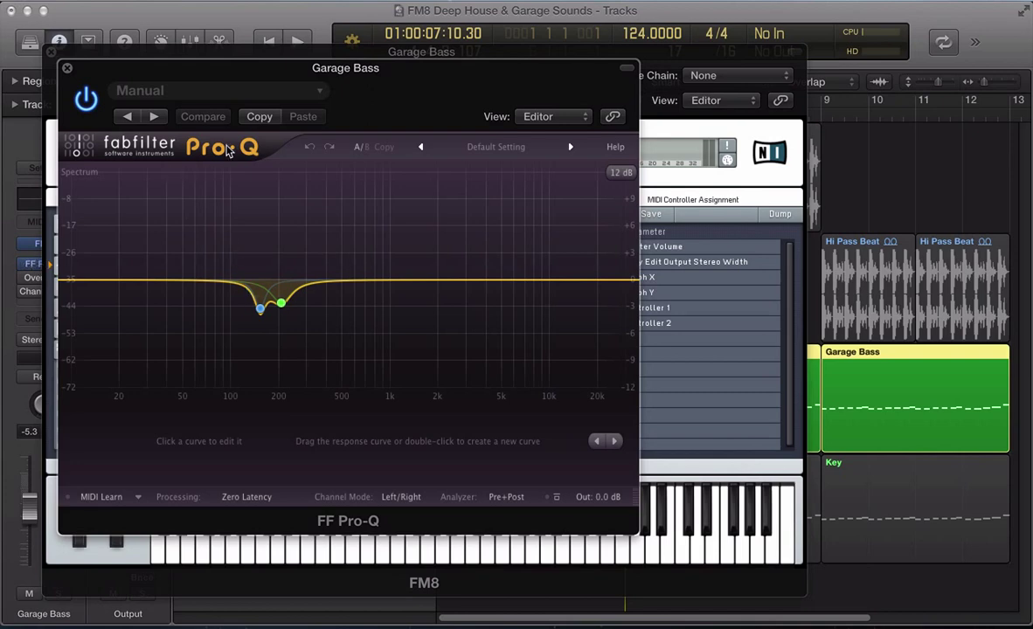
click(52, 60)
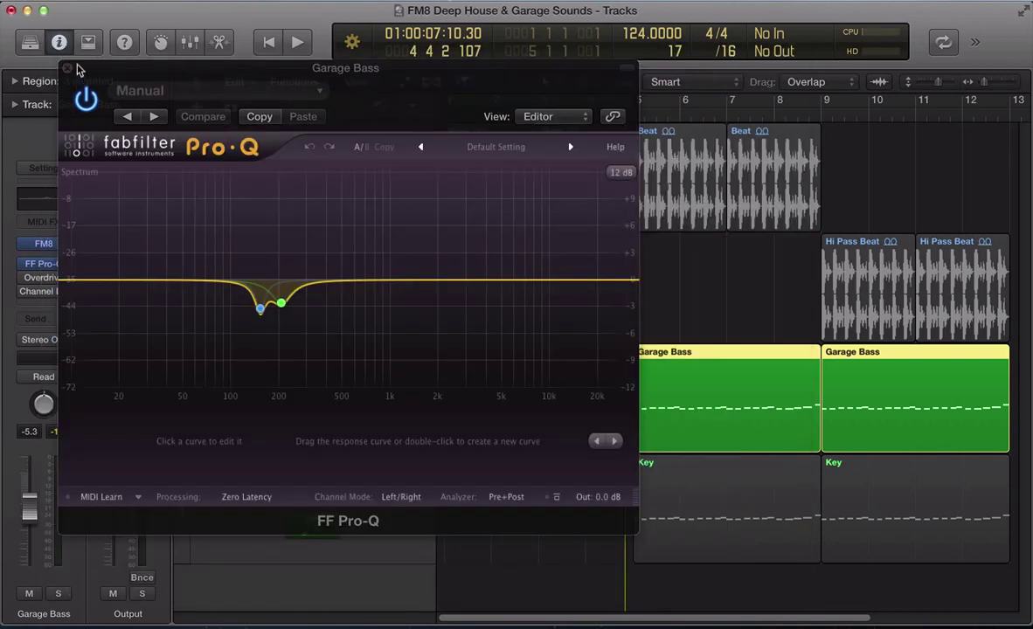
key(space)
click(85, 100)
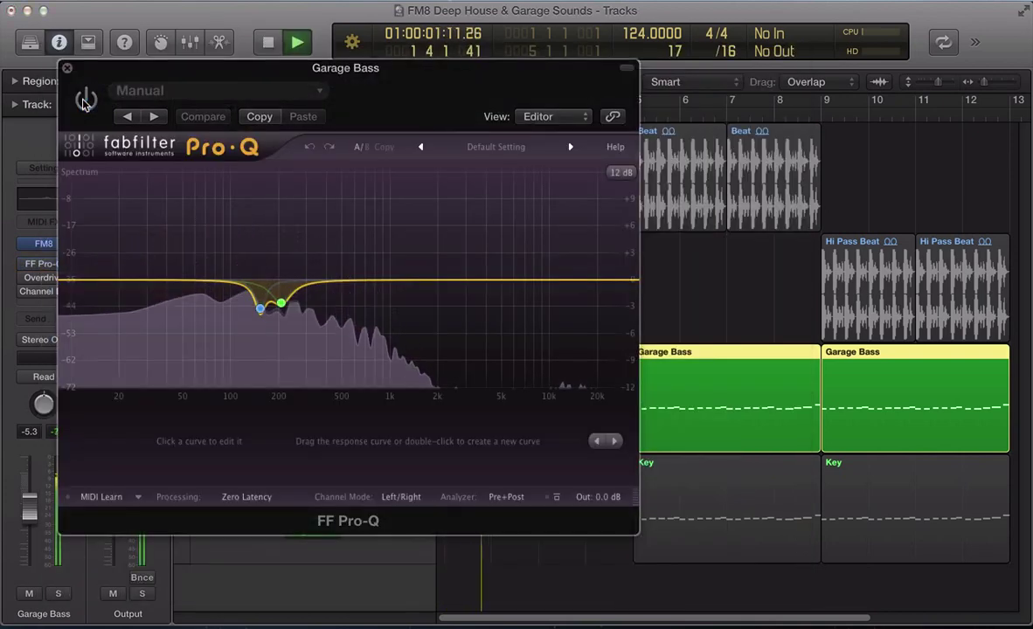
click(85, 101)
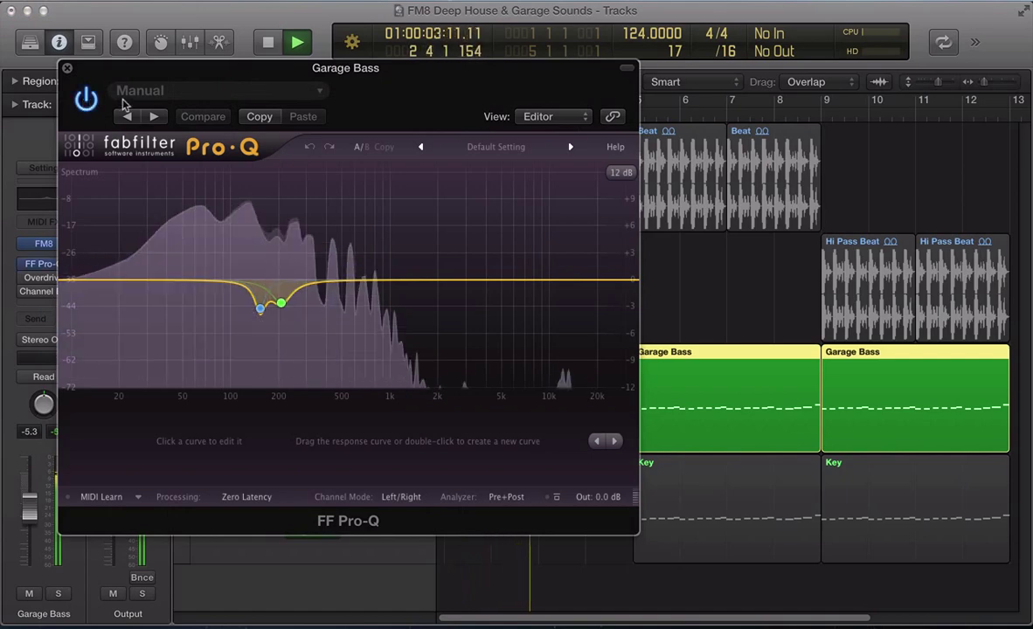
key(space)
drag(271, 76, 434, 76)
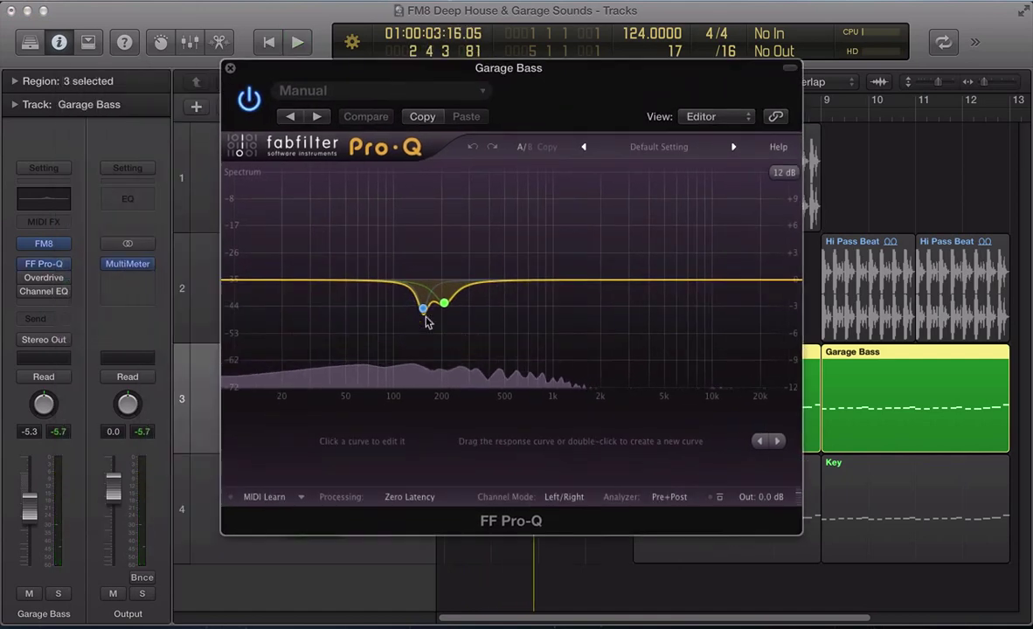
click(230, 67)
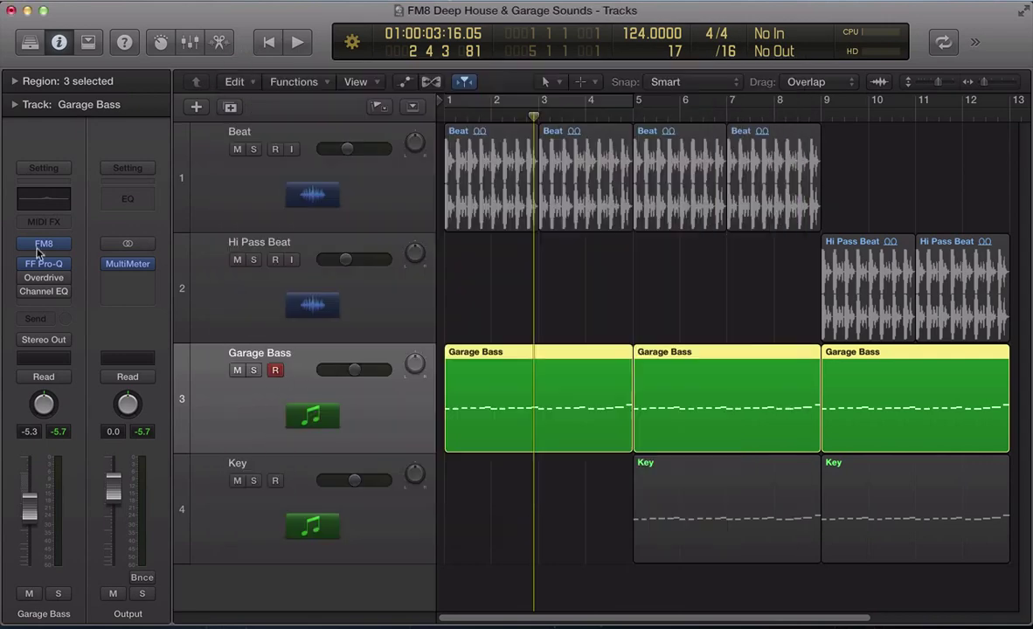
Turn on the Overdrive on the Garage Bass track, comparing it bypassed and active during playback
key(space)
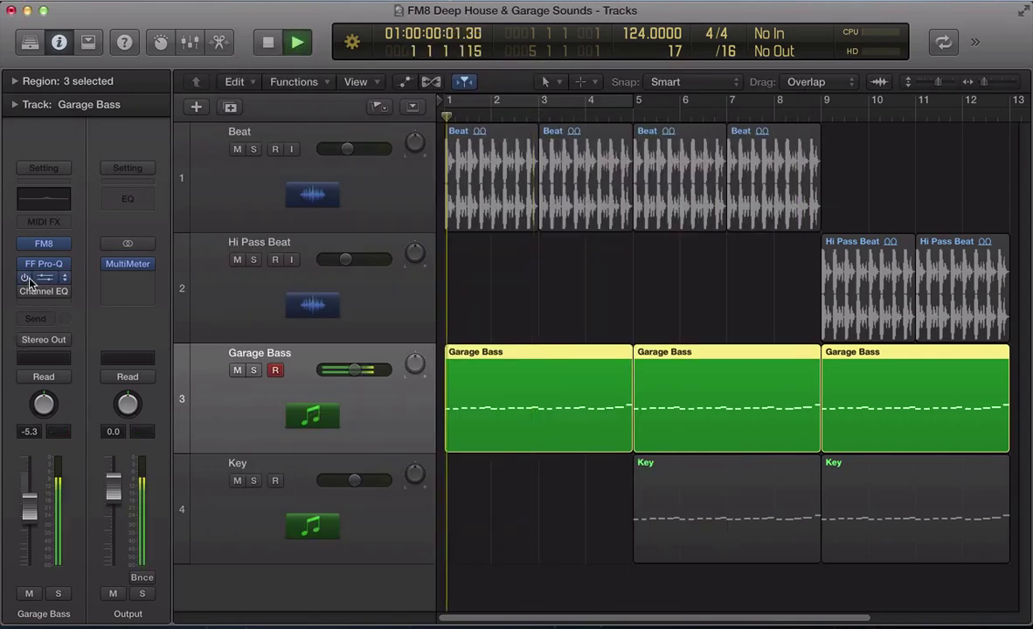
click(44, 277)
click(72, 85)
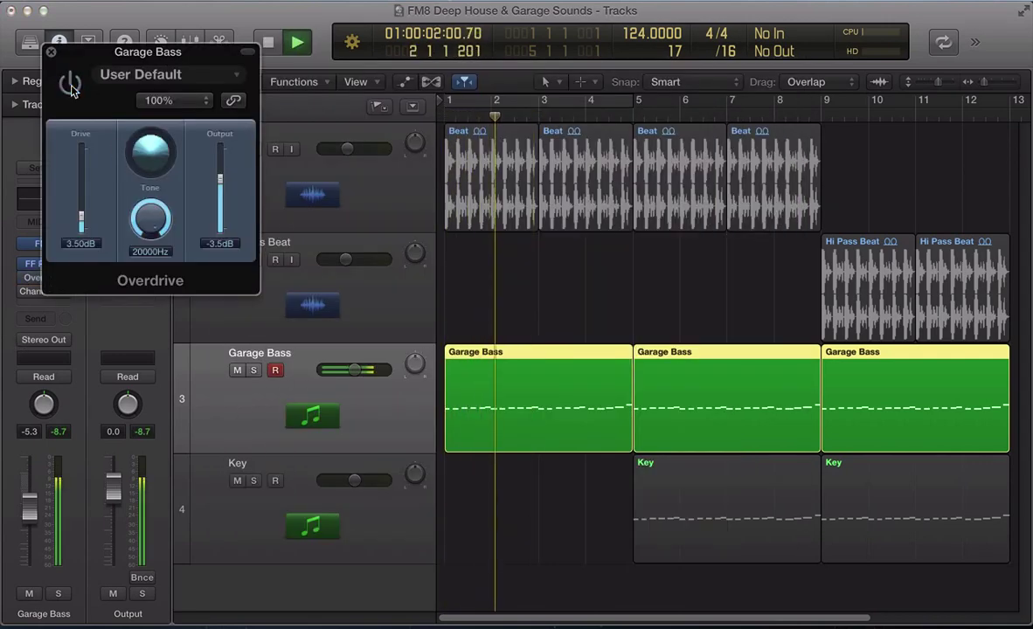
click(72, 85)
click(50, 54)
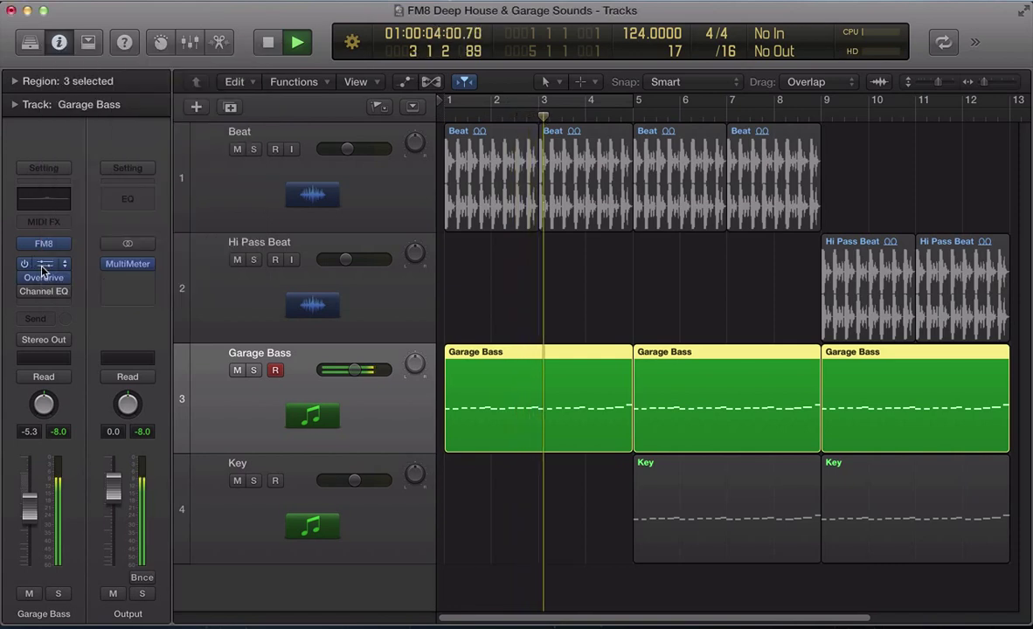
Turn on the Garage Bass track's Channel EQ with its 5.0 dB boost at 950 Hz, and switch off solo for the bass
click(42, 292)
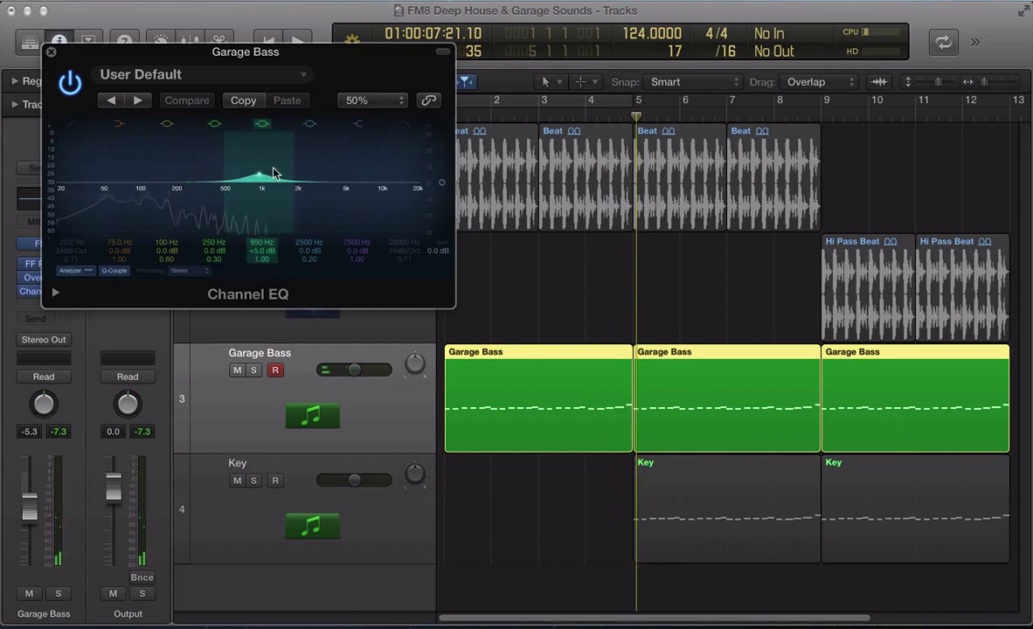
click(51, 54)
key(ctrl+s)
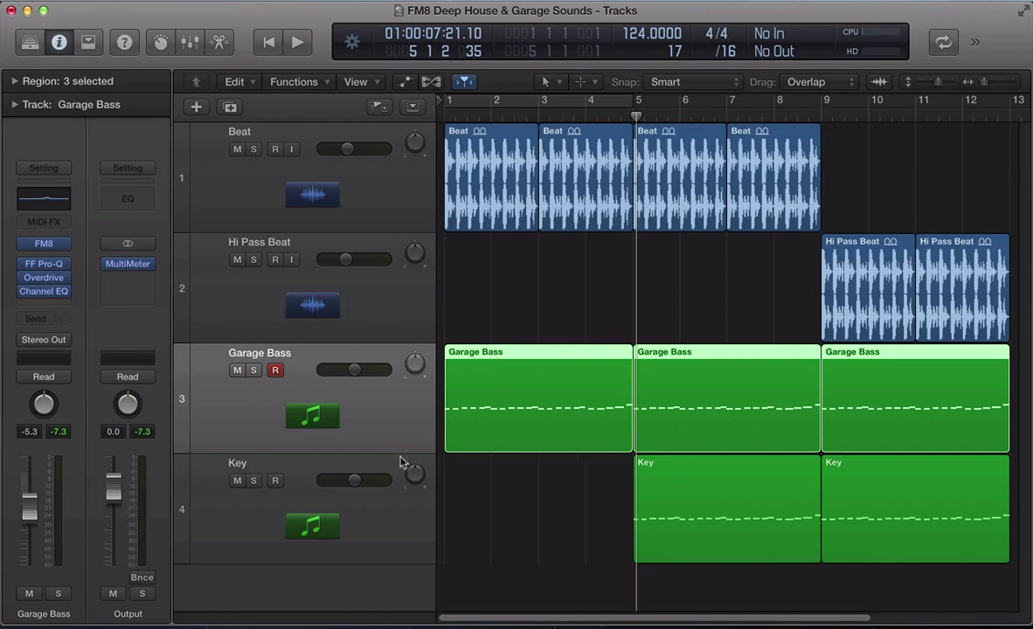
Audition the Key track's sound and play the full arrangement from the beginning
click(402, 506)
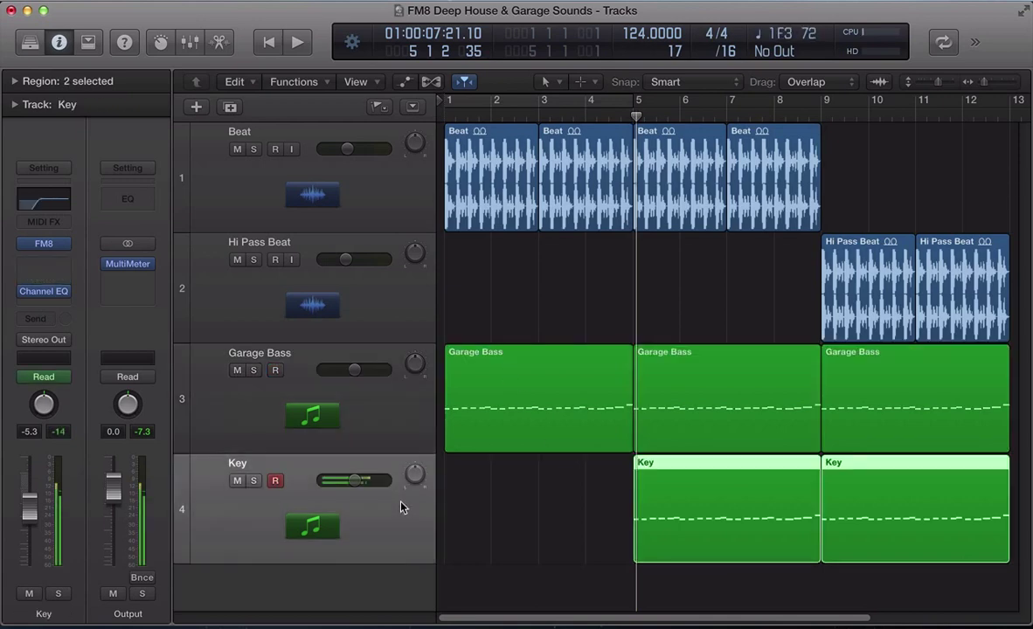
click(573, 406)
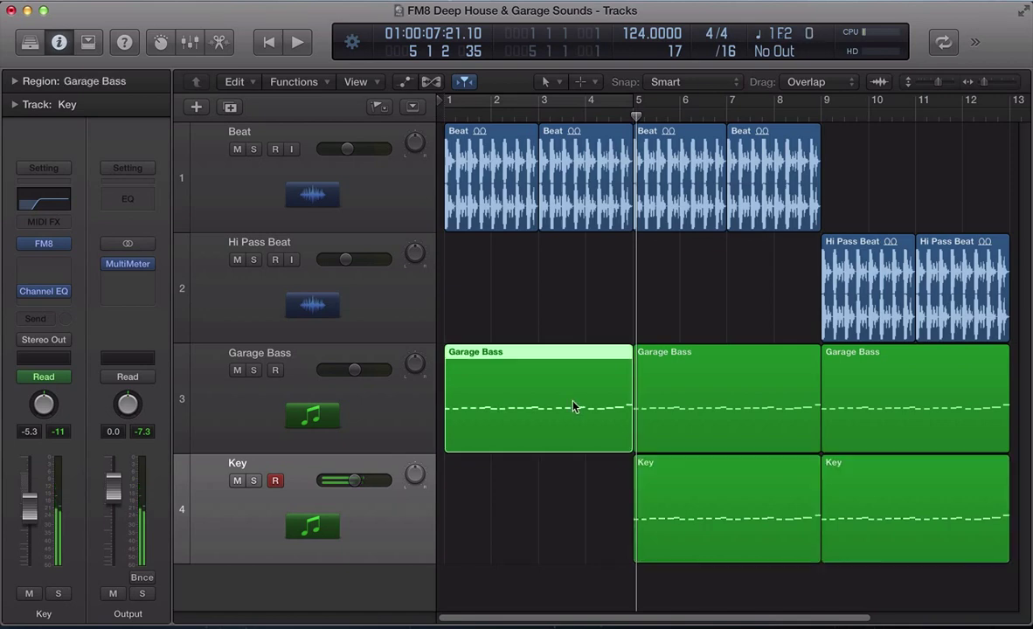
key(Return)
key(space)
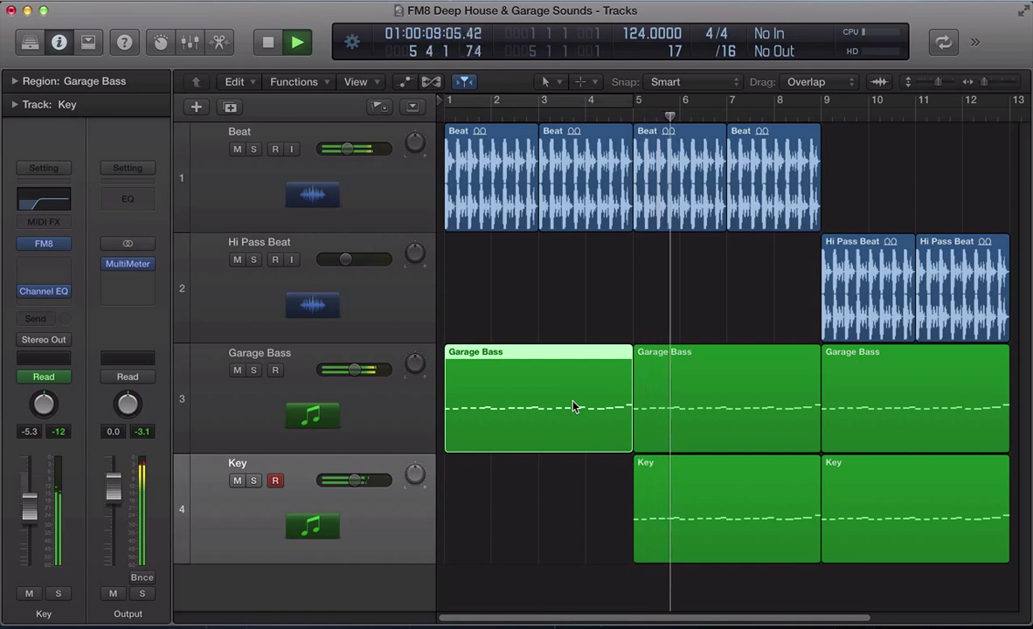
In the Garage Bass synth, raise unison to 4 voices, try detune 77 during playback, return detune to 0 and stop playback
click(373, 419)
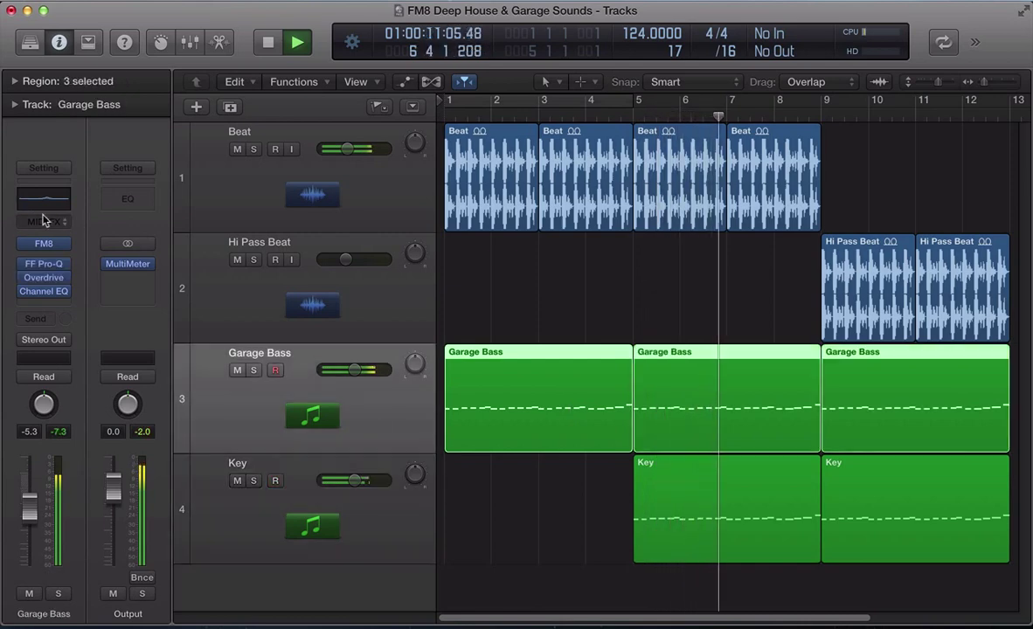
click(42, 243)
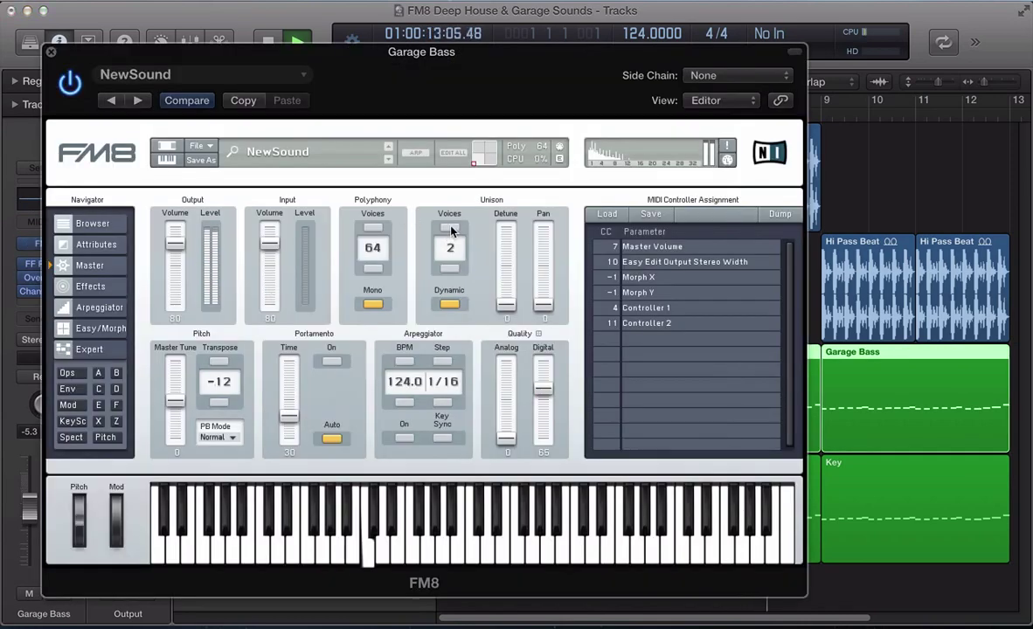
drag(506, 279, 506, 229)
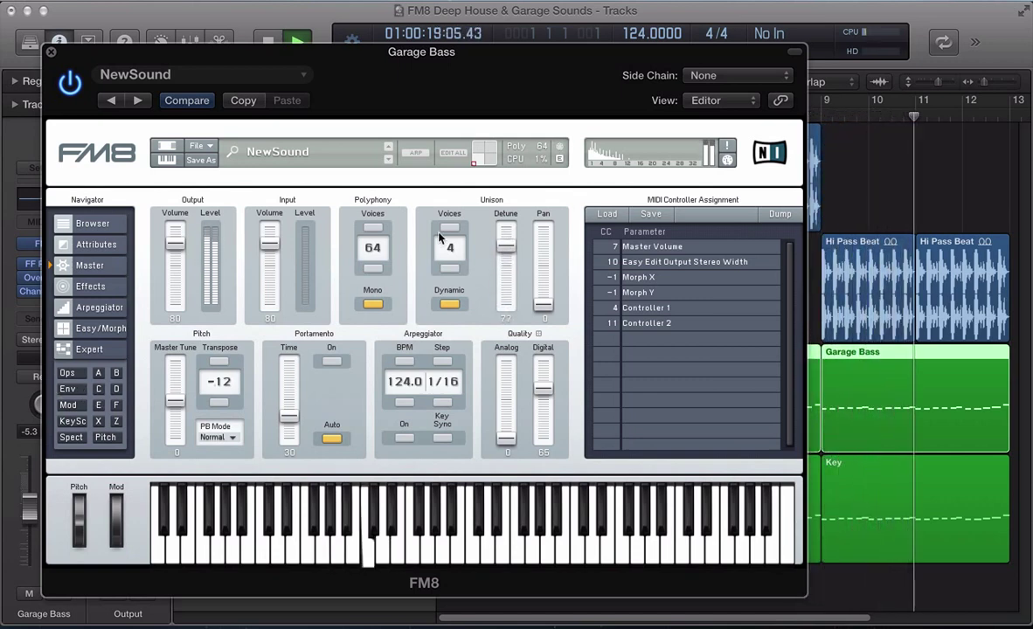
drag(505, 250, 505, 311)
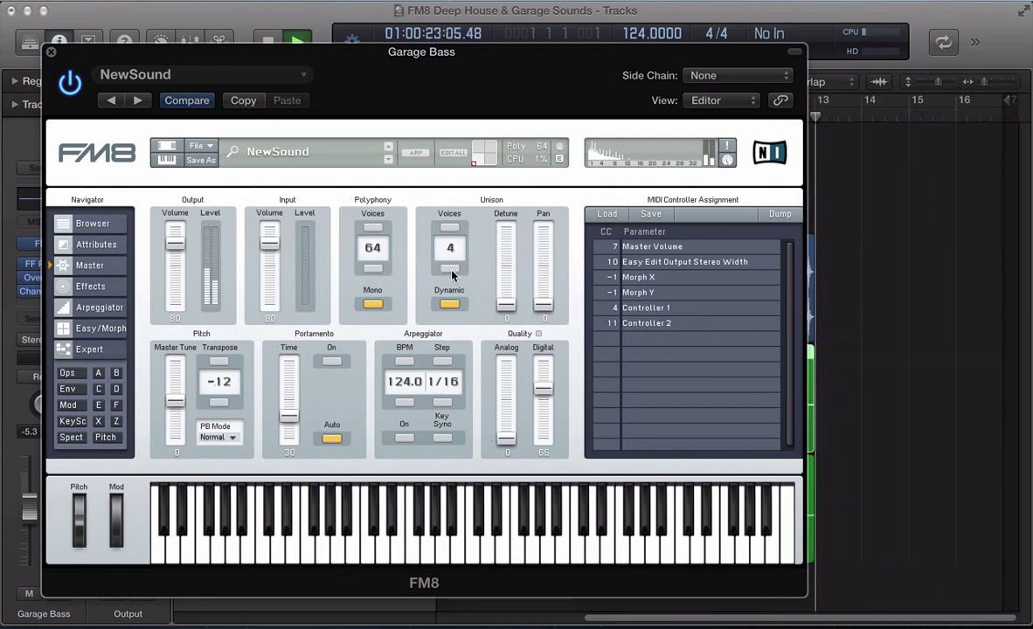
key(space)
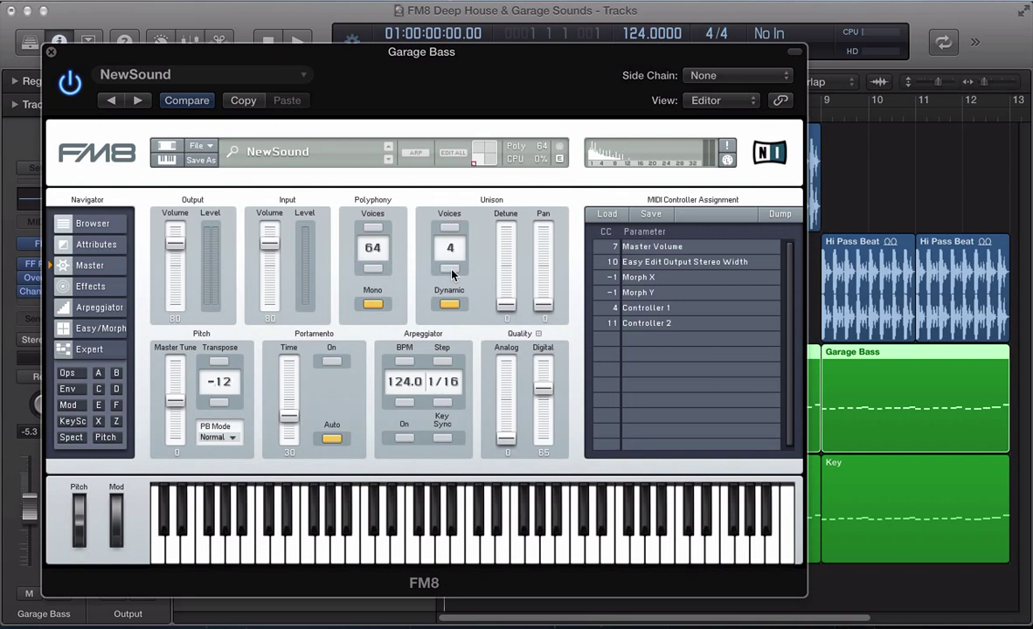